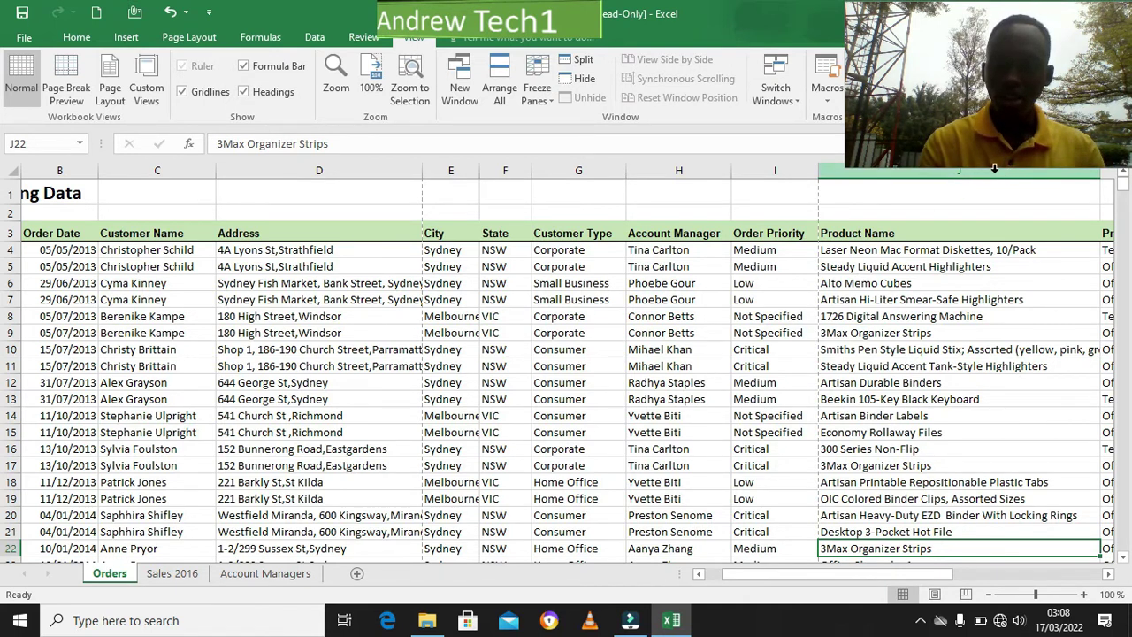
{"action": "left_click_drag", "start_coordinate": [988, 164], "coordinate": [1004, 133]}
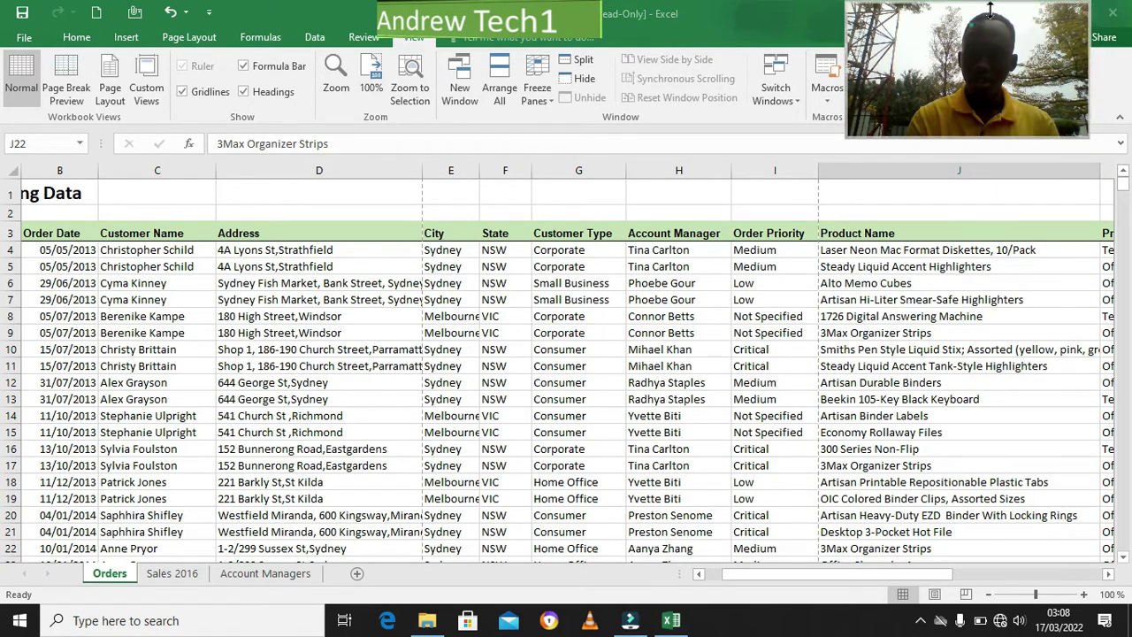
{"action": "mouse_move", "coordinate": [1007, 3]}
{"action": "left_mouse_down"}
{"action": "mouse_move", "coordinate": [979, 36]}
{"action": "mouse_move", "coordinate": [1006, 25]}
{"action": "left_mouse_up"}
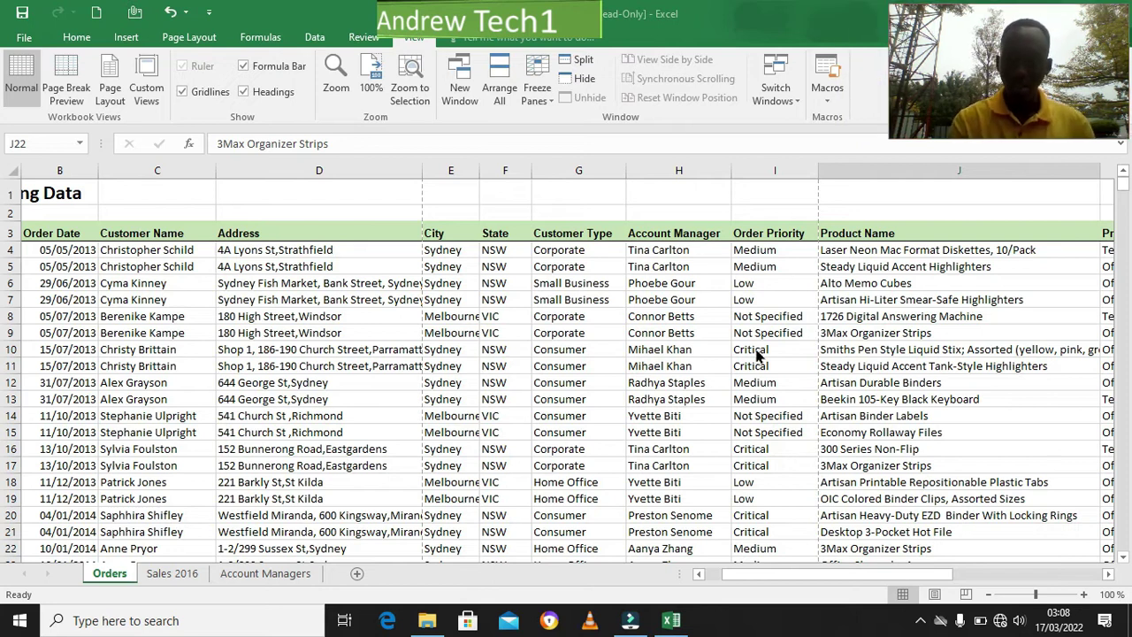
Display the Orders sheet in Page Layout view and switch it to Page Break Preview.
{"action": "left_click", "coordinate": [878, 517]}
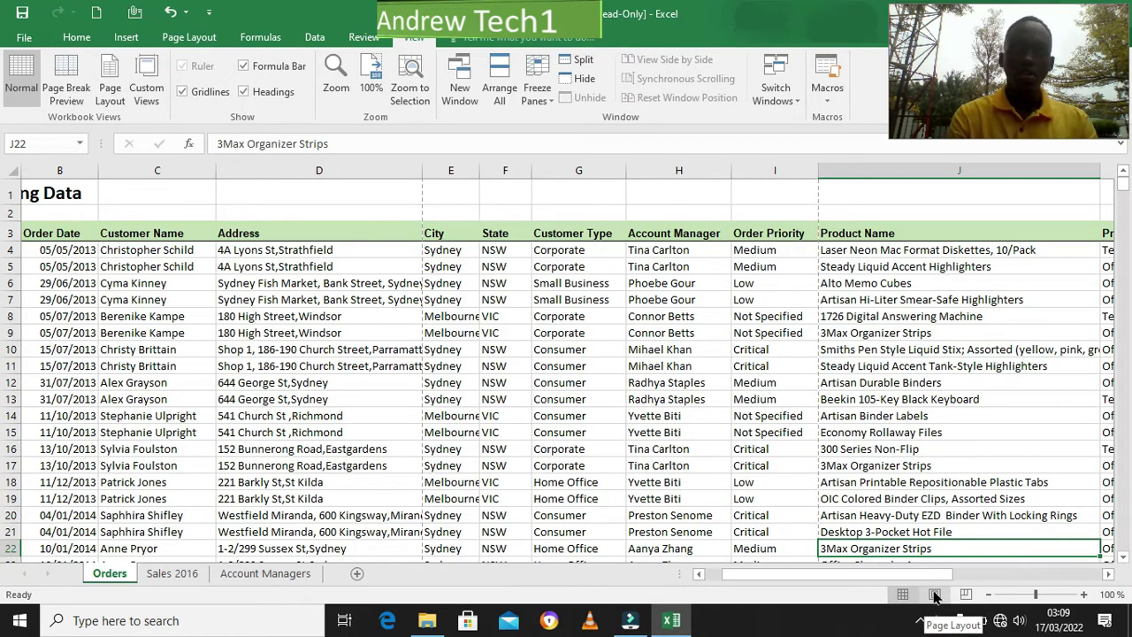
{"action": "left_click", "coordinate": [935, 595]}
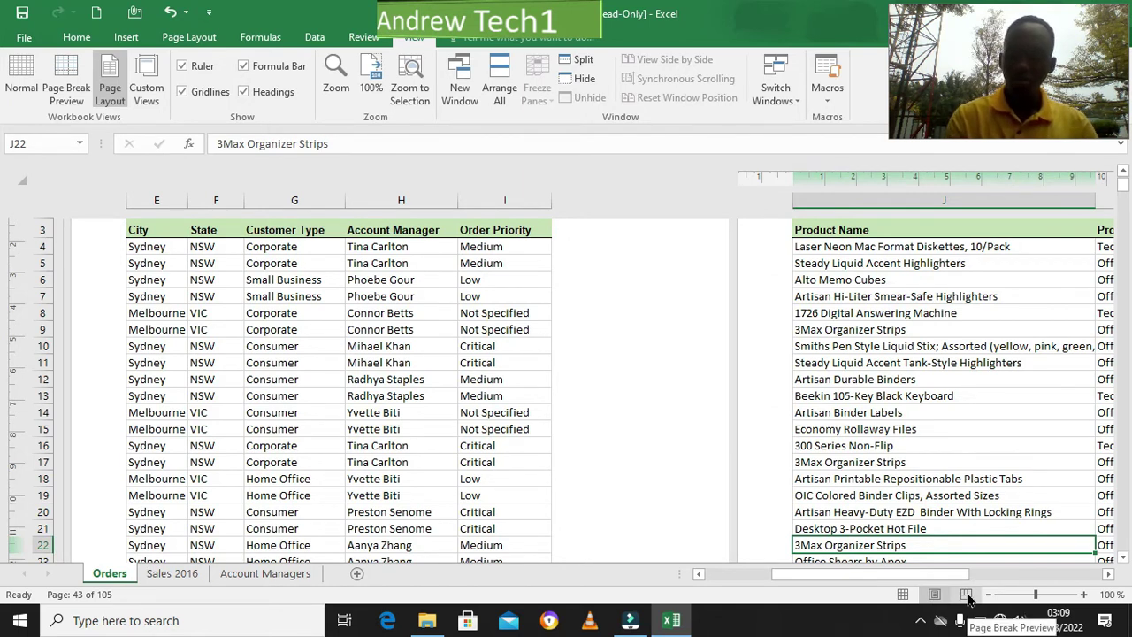
{"action": "left_click", "coordinate": [966, 594]}
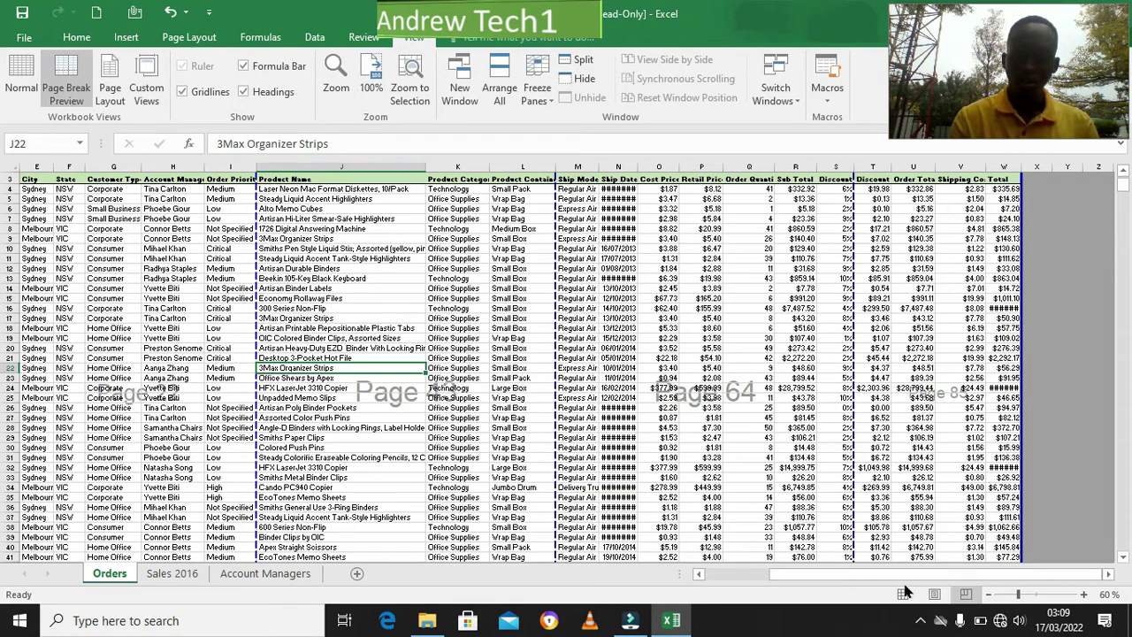
Move the horizontal page break from below row 149 down to between rows 152 and 153.
{"action": "left_click_drag", "start_coordinate": [896, 578], "coordinate": [800, 580]}
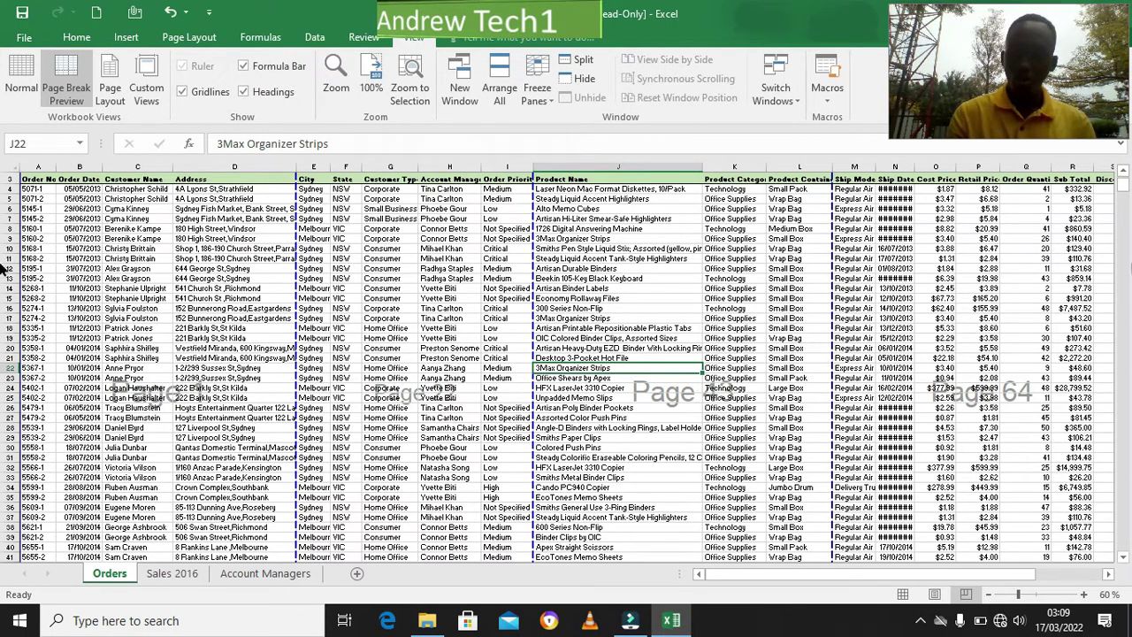
{"action": "left_click_drag", "start_coordinate": [1122, 187], "coordinate": [1123, 230]}
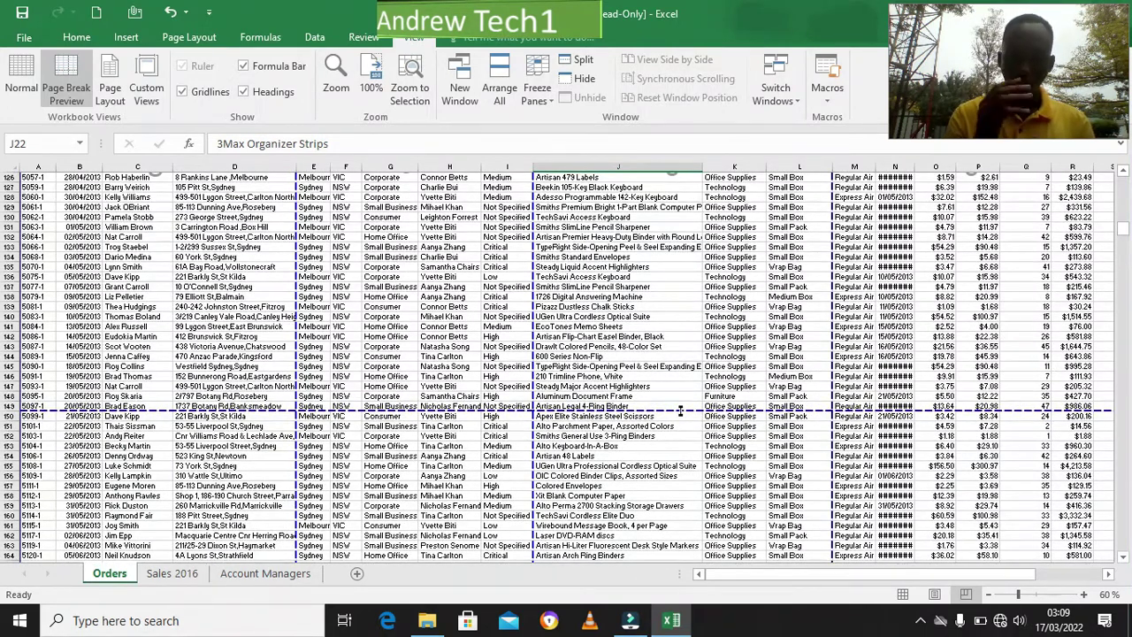
{"action": "left_click_drag", "start_coordinate": [680, 411], "coordinate": [679, 445]}
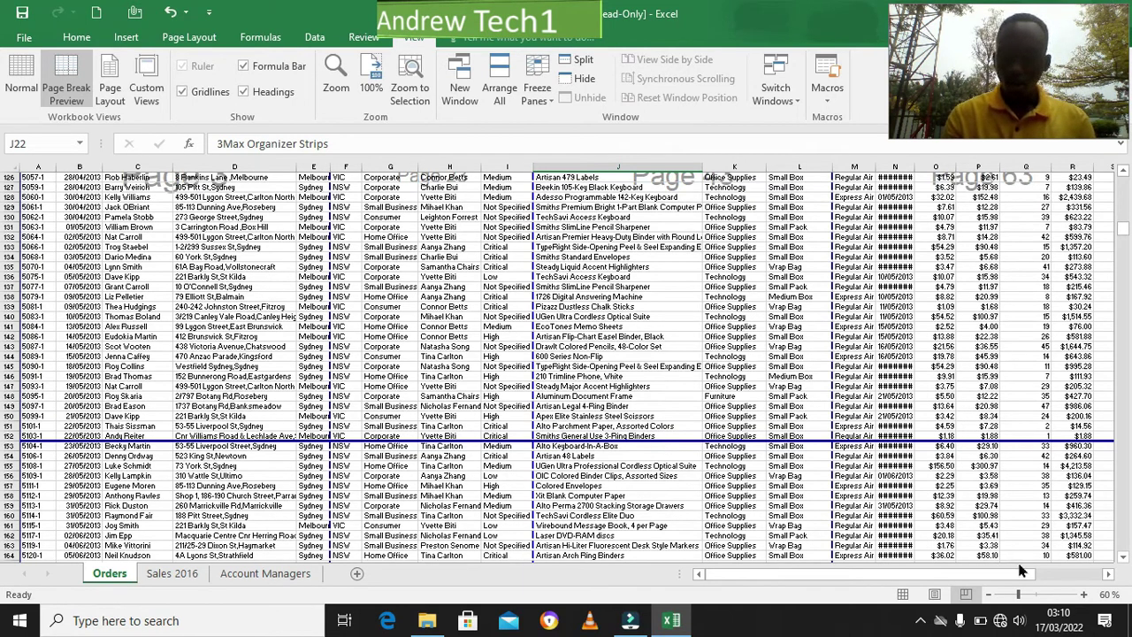
Move the vertical page break between columns I and J to between columns J and K.
{"action": "left_click", "coordinate": [1036, 596]}
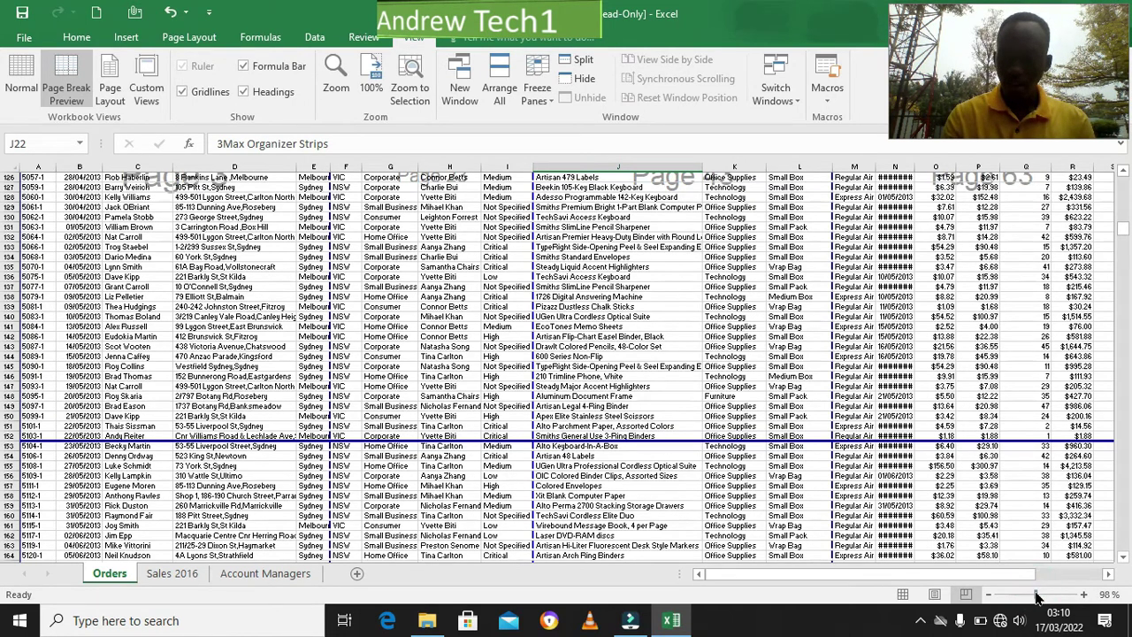
{"action": "left_click", "coordinate": [1038, 595]}
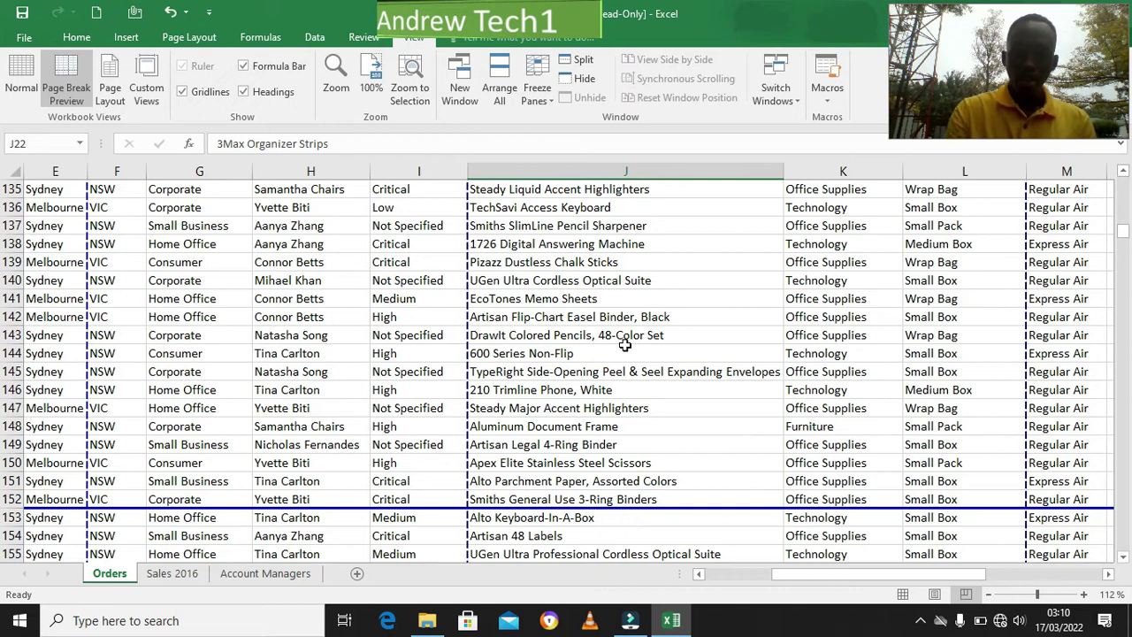
{"action": "left_click", "coordinate": [625, 168]}
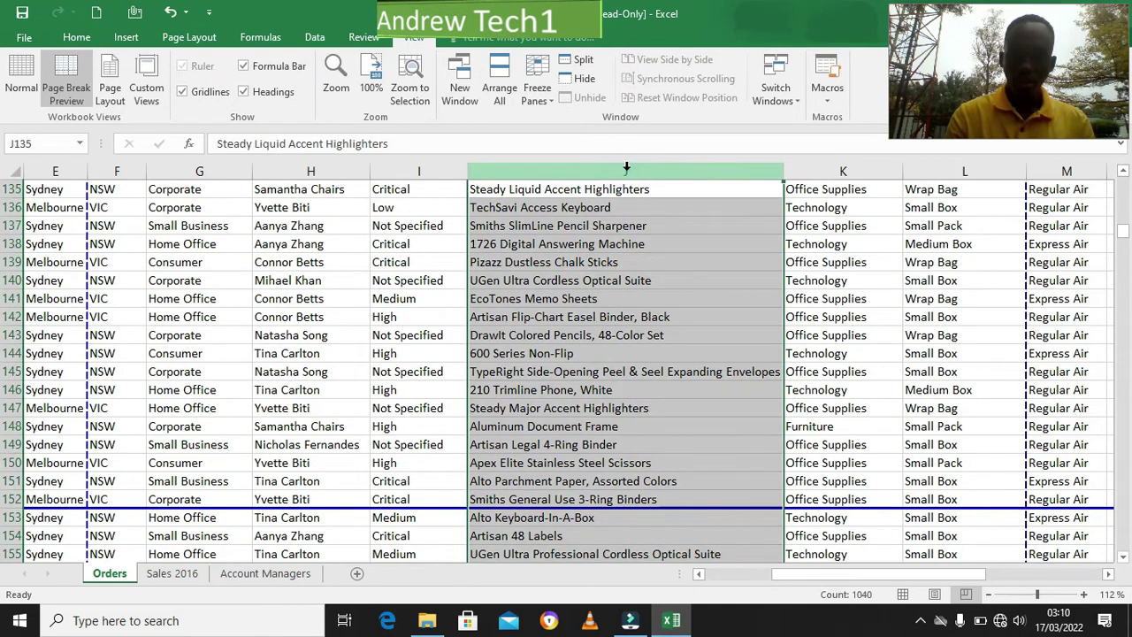
{"action": "left_click", "coordinate": [436, 296]}
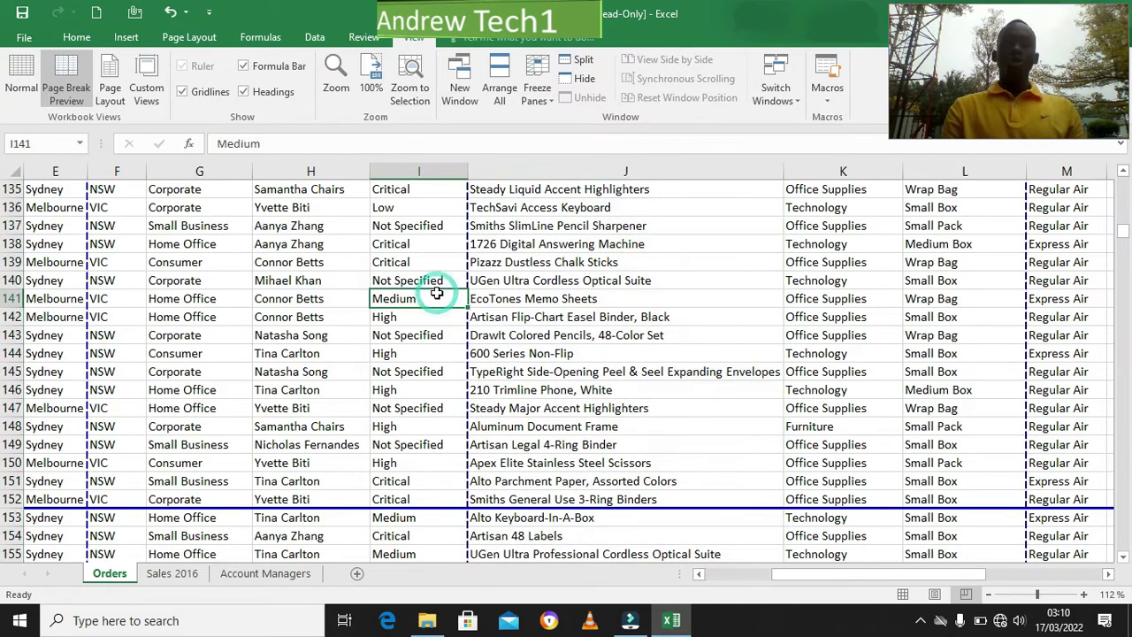
{"action": "left_click", "coordinate": [231, 229]}
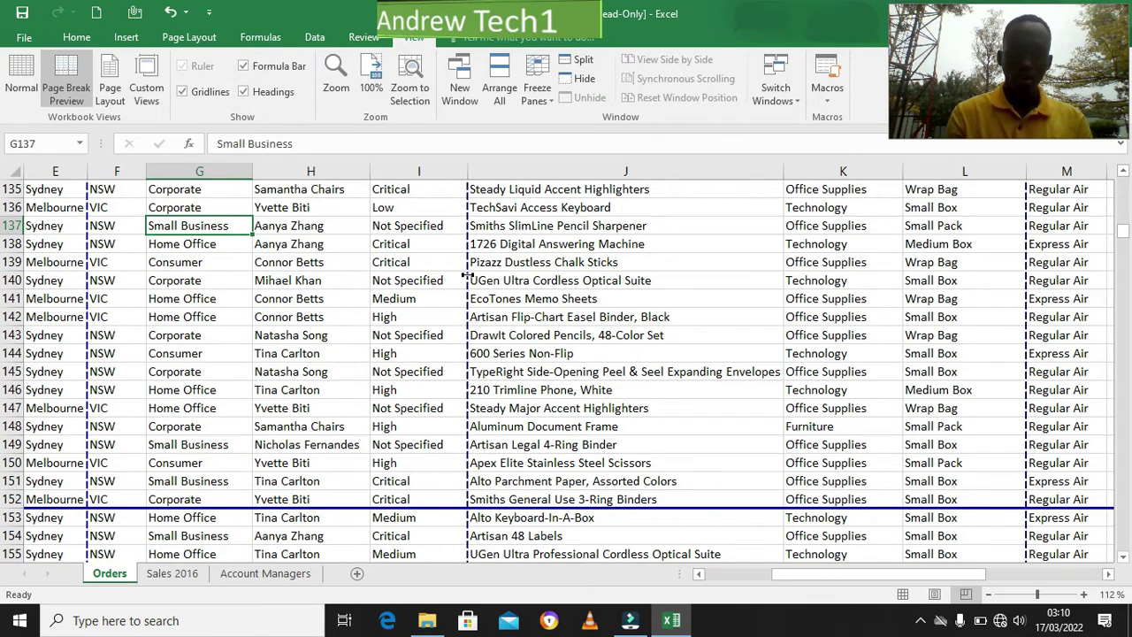
{"action": "left_click_drag", "start_coordinate": [466, 277], "coordinate": [797, 277]}
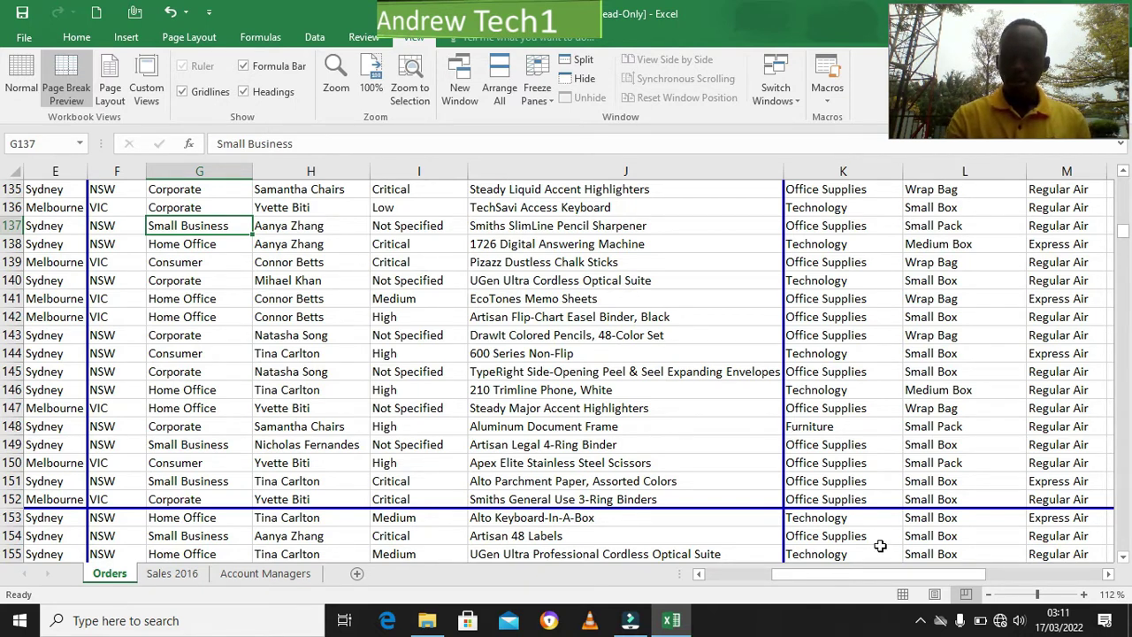
Return the Orders sheet to Normal view and set its zoom to 124%.
{"action": "left_click", "coordinate": [901, 594]}
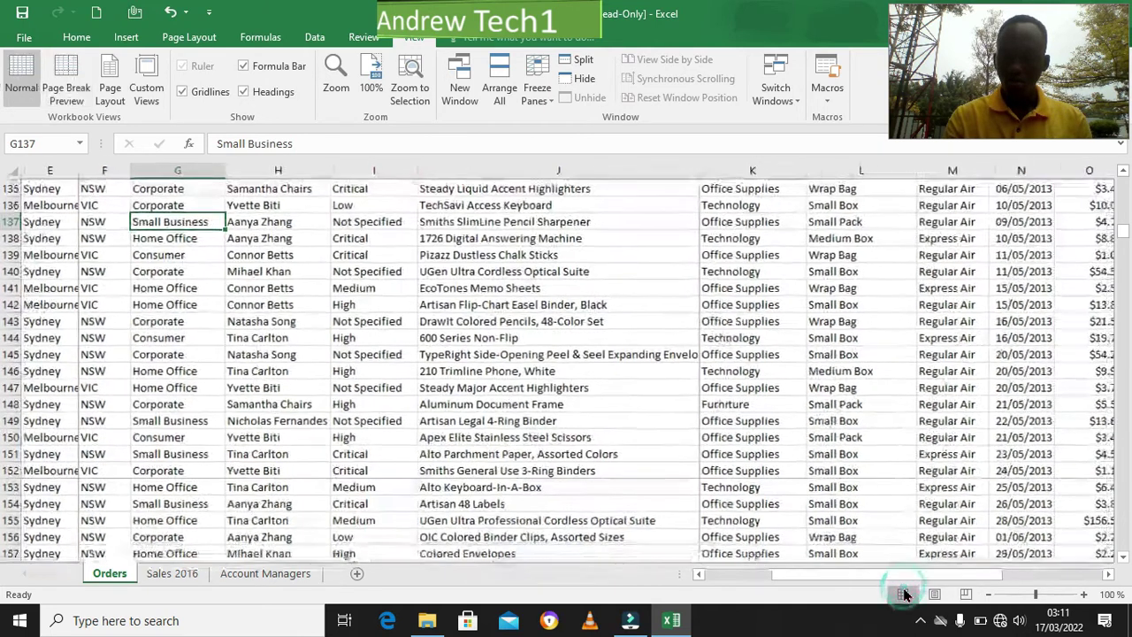
{"action": "left_click", "coordinate": [1040, 594]}
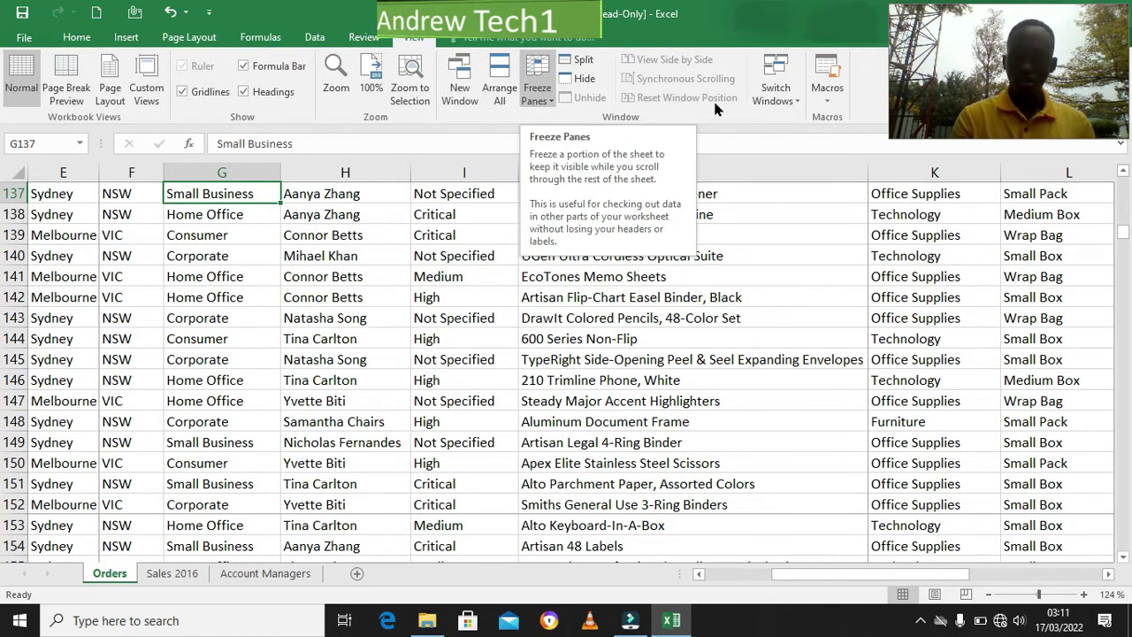
Examine how the header row and the Order No column behave while moving down and across the unfrozen Orders sheet.
{"action": "left_click_drag", "start_coordinate": [1125, 238], "coordinate": [1121, 183]}
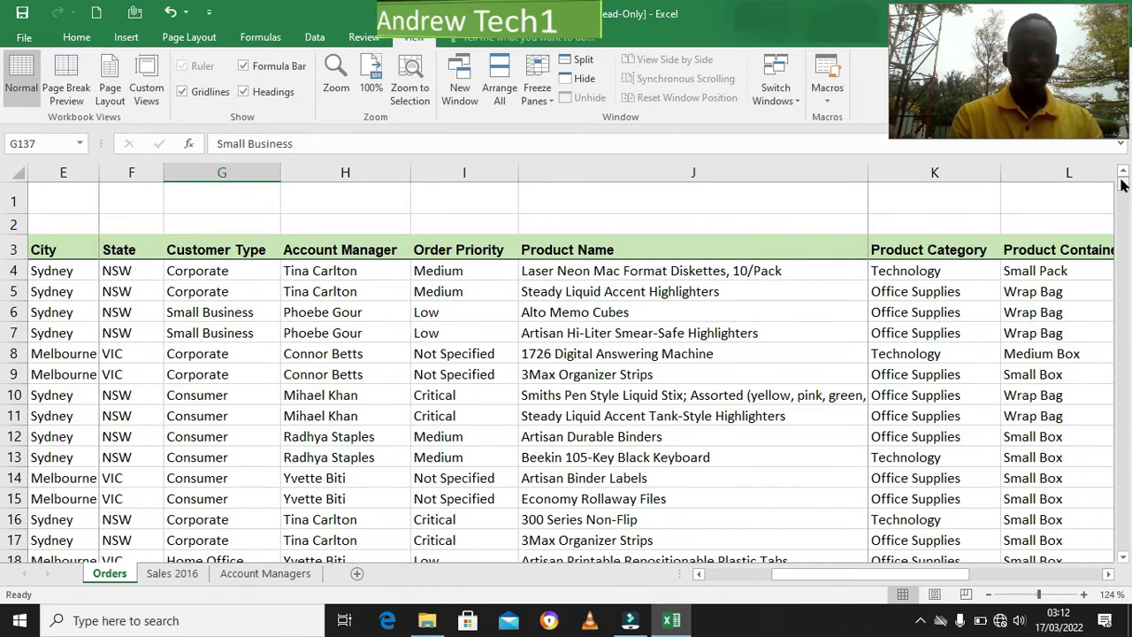
{"action": "left_click_drag", "start_coordinate": [884, 585], "coordinate": [733, 592]}
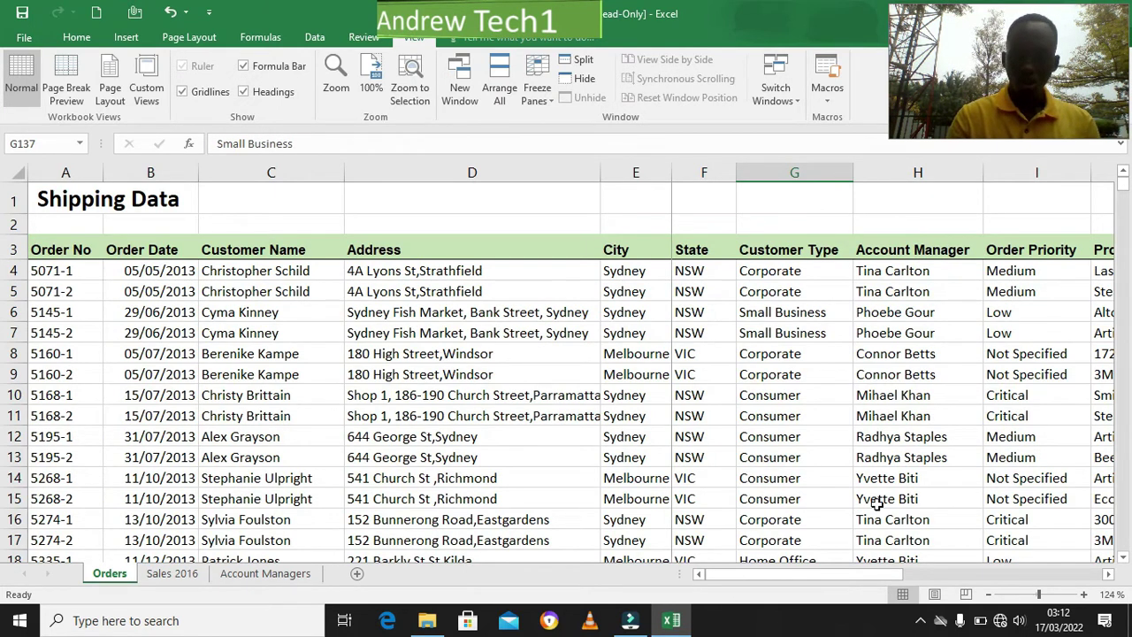
{"action": "left_click_drag", "start_coordinate": [1125, 183], "coordinate": [1122, 235]}
{"action": "left_click", "coordinate": [486, 361]}
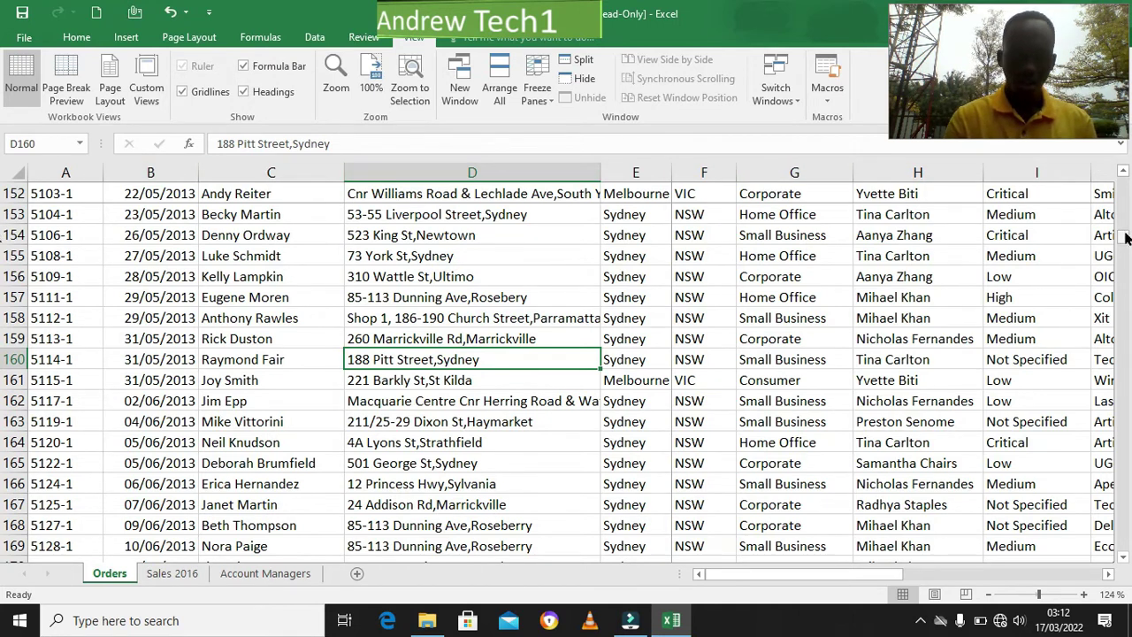
{"action": "left_click_drag", "start_coordinate": [839, 573], "coordinate": [912, 572]}
{"action": "left_click", "coordinate": [376, 421]}
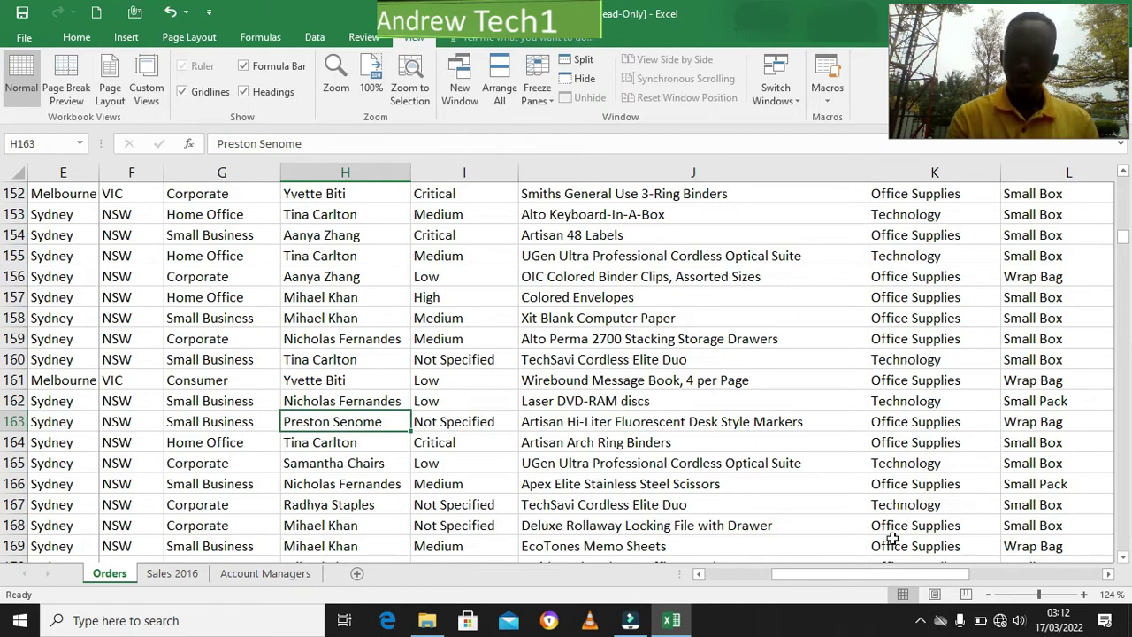
{"action": "left_click_drag", "start_coordinate": [856, 573], "coordinate": [741, 588]}
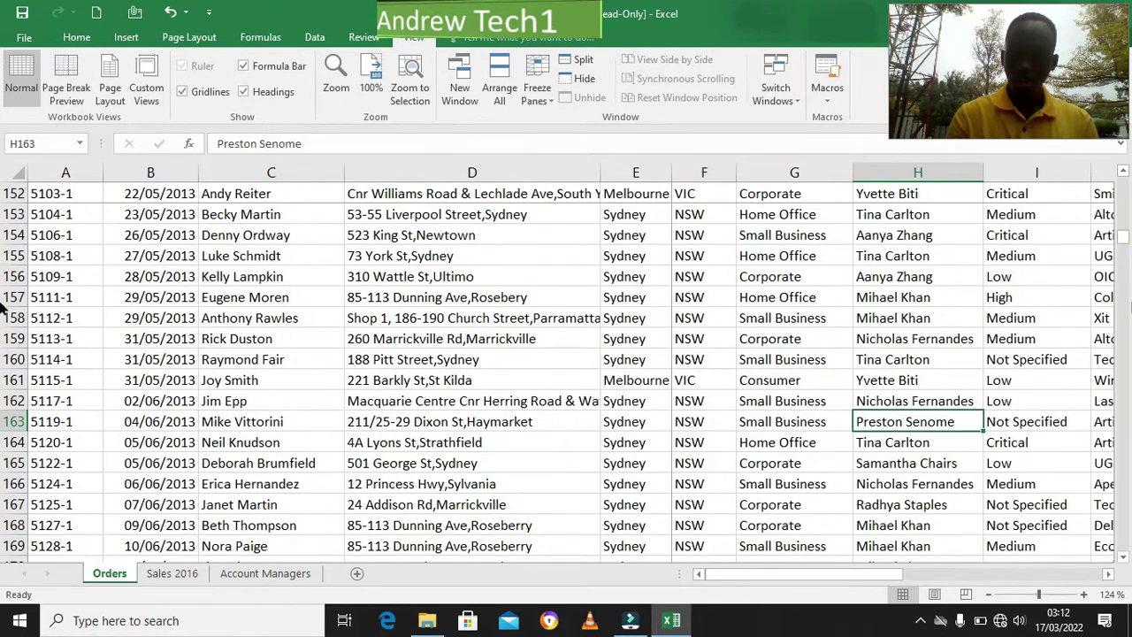
{"action": "left_click_drag", "start_coordinate": [1122, 236], "coordinate": [1123, 180]}
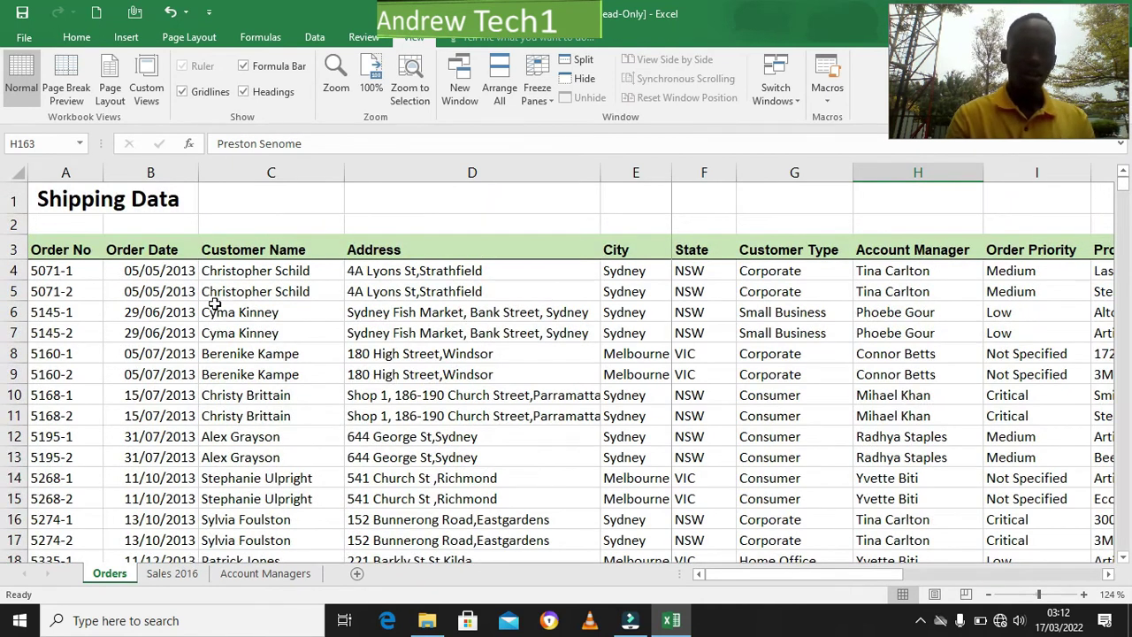
Freeze panes at cell B4 to lock rows 1 to 3 and the Order No column.
{"action": "left_click", "coordinate": [163, 278]}
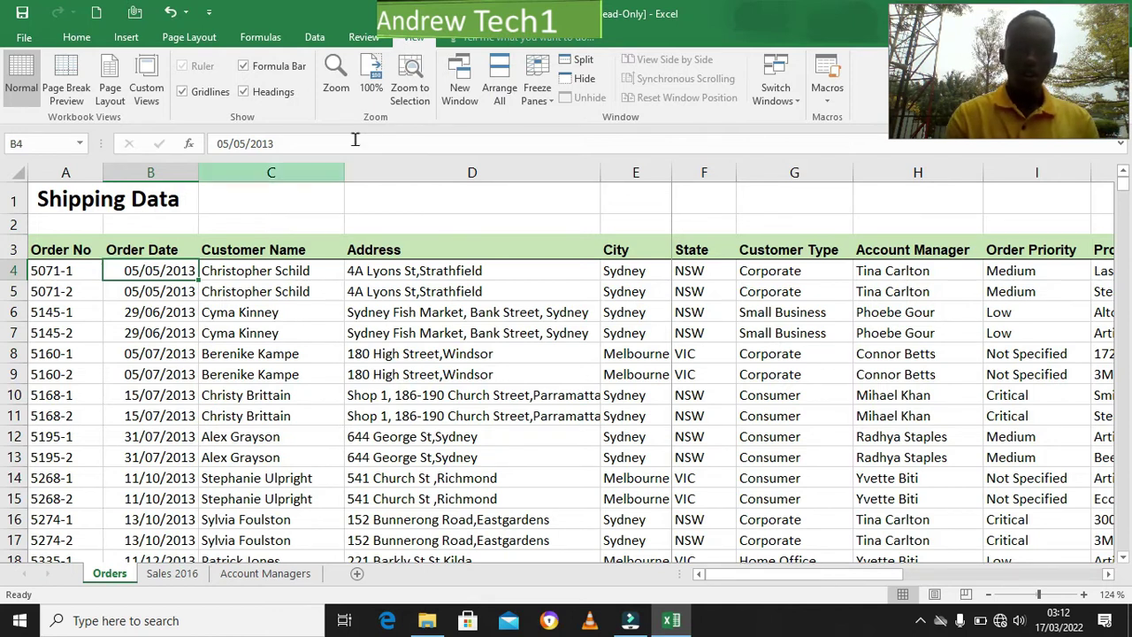
{"action": "left_click", "coordinate": [551, 99]}
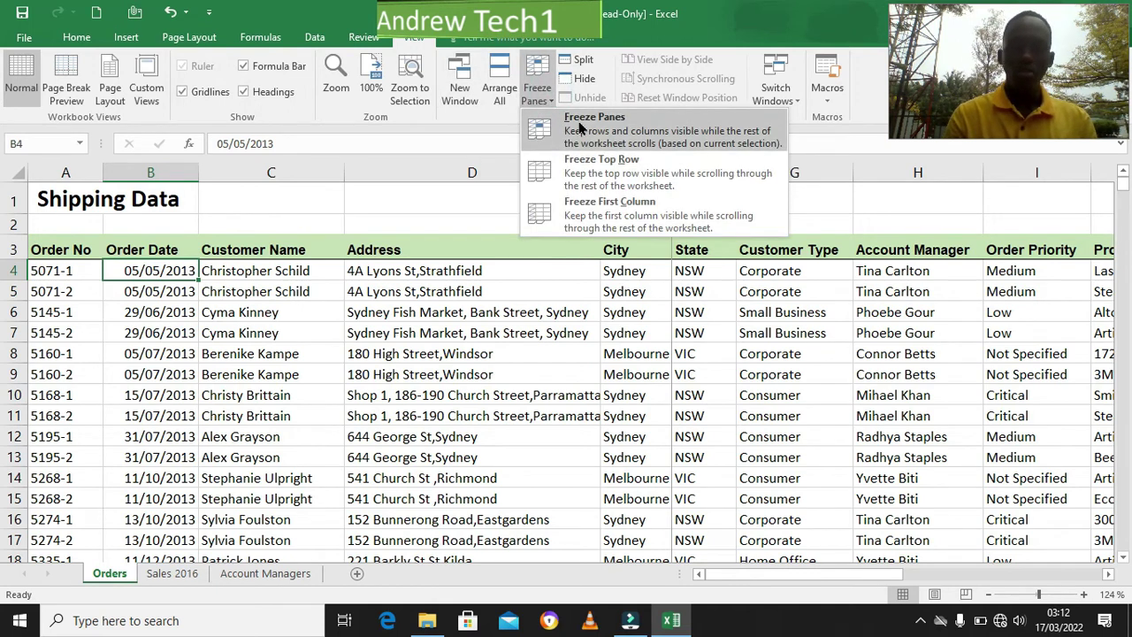
{"action": "left_click", "coordinate": [579, 128]}
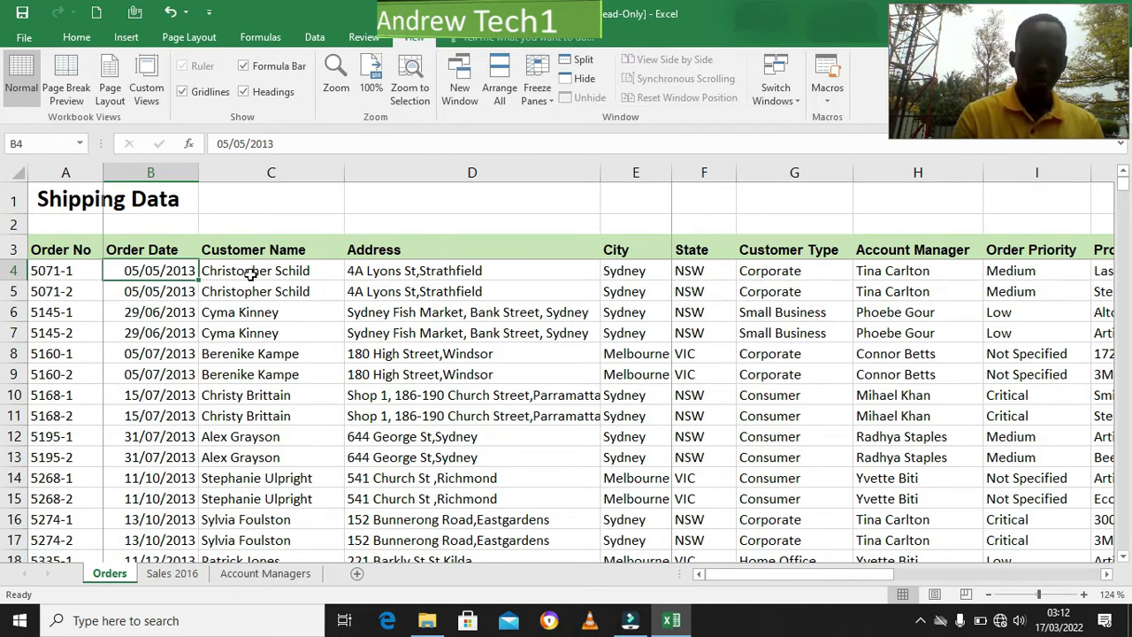
Check the frozen Order No column and header row by moving across and down the Orders sheet.
{"action": "left_click", "coordinate": [320, 391]}
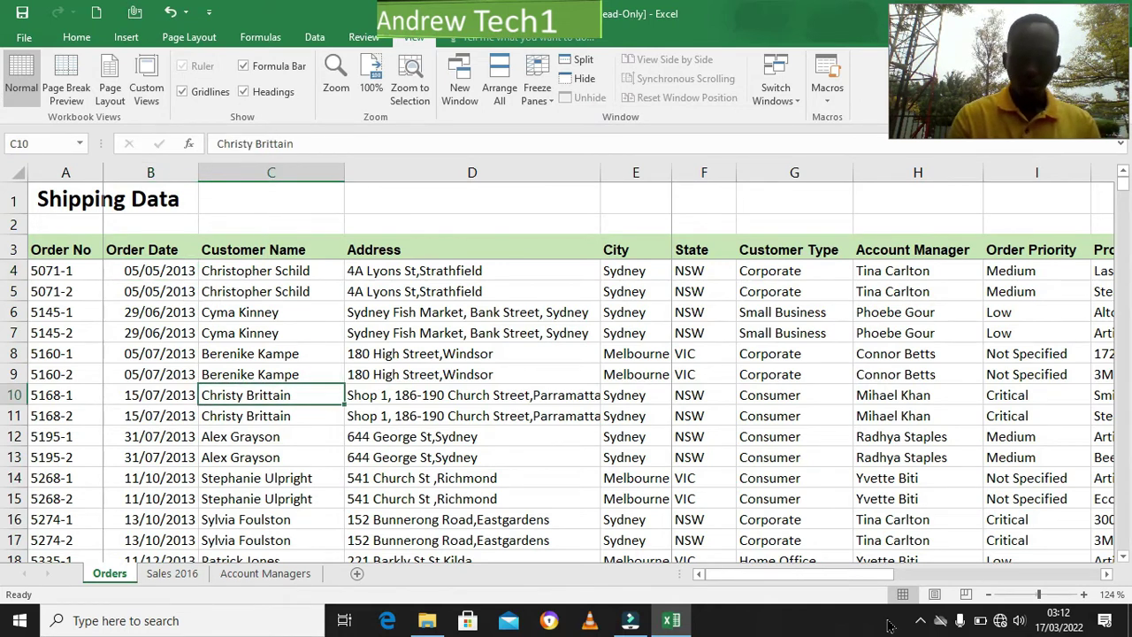
{"action": "left_click_drag", "start_coordinate": [851, 574], "coordinate": [899, 575]}
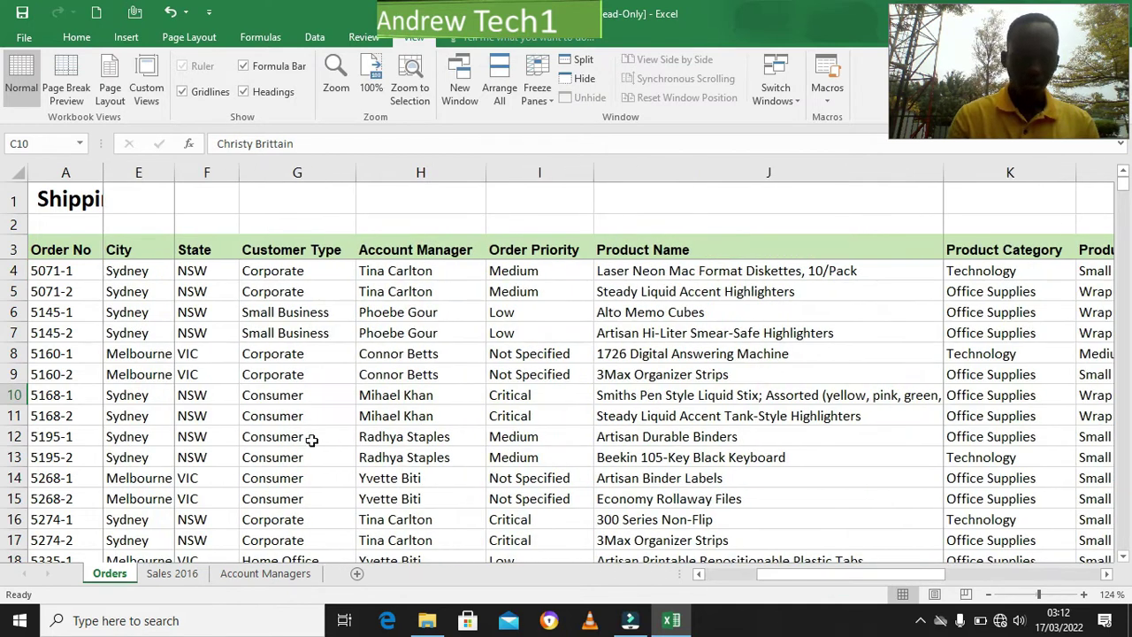
{"action": "left_click", "coordinate": [66, 172]}
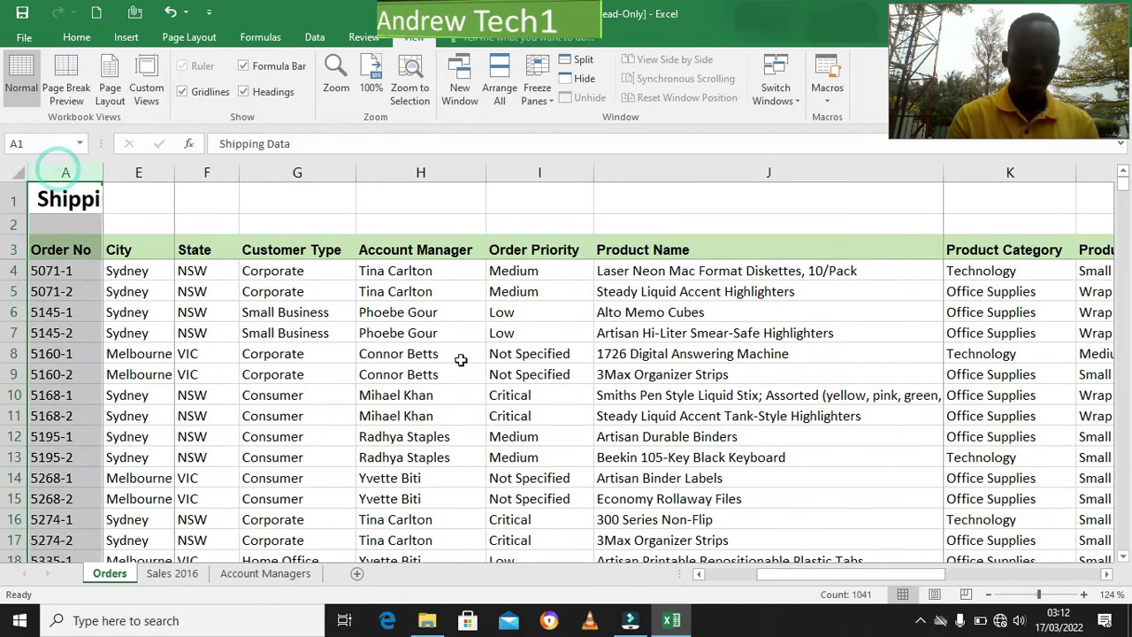
{"action": "left_click_drag", "start_coordinate": [807, 572], "coordinate": [714, 589]}
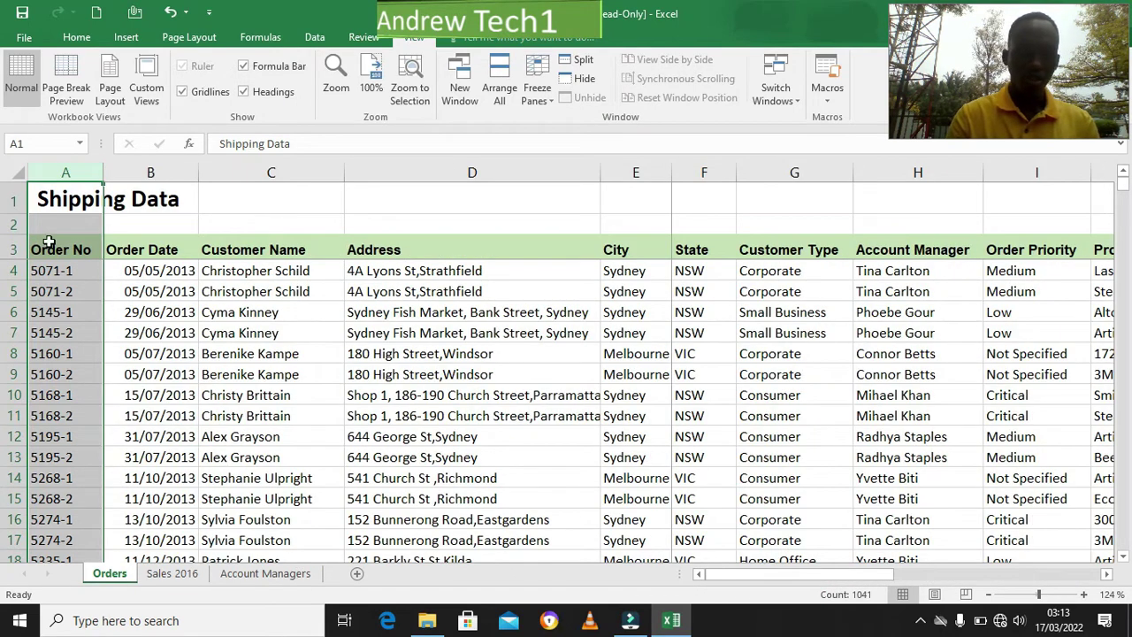
{"action": "left_click", "coordinate": [13, 249]}
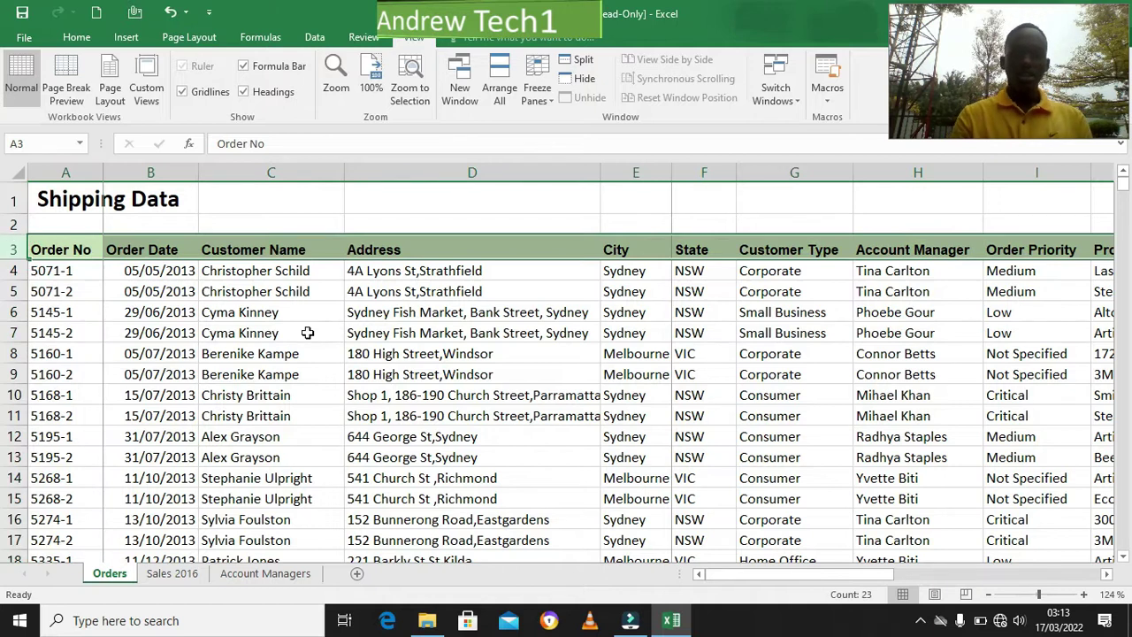
{"action": "left_click_drag", "start_coordinate": [1121, 191], "coordinate": [1124, 279]}
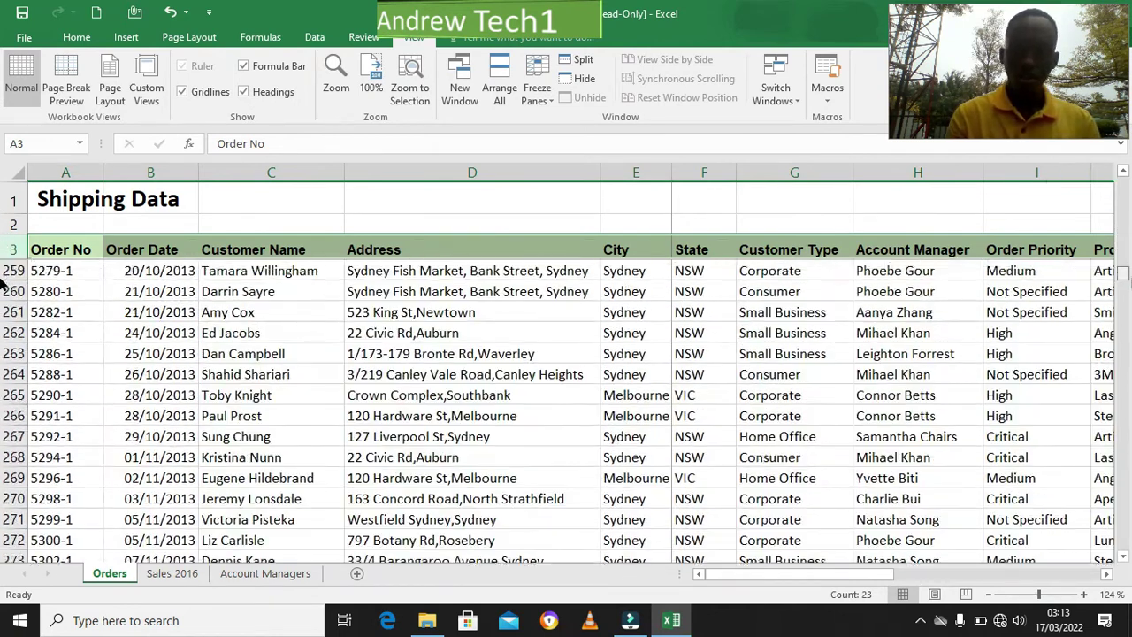
{"action": "left_click", "coordinate": [506, 332]}
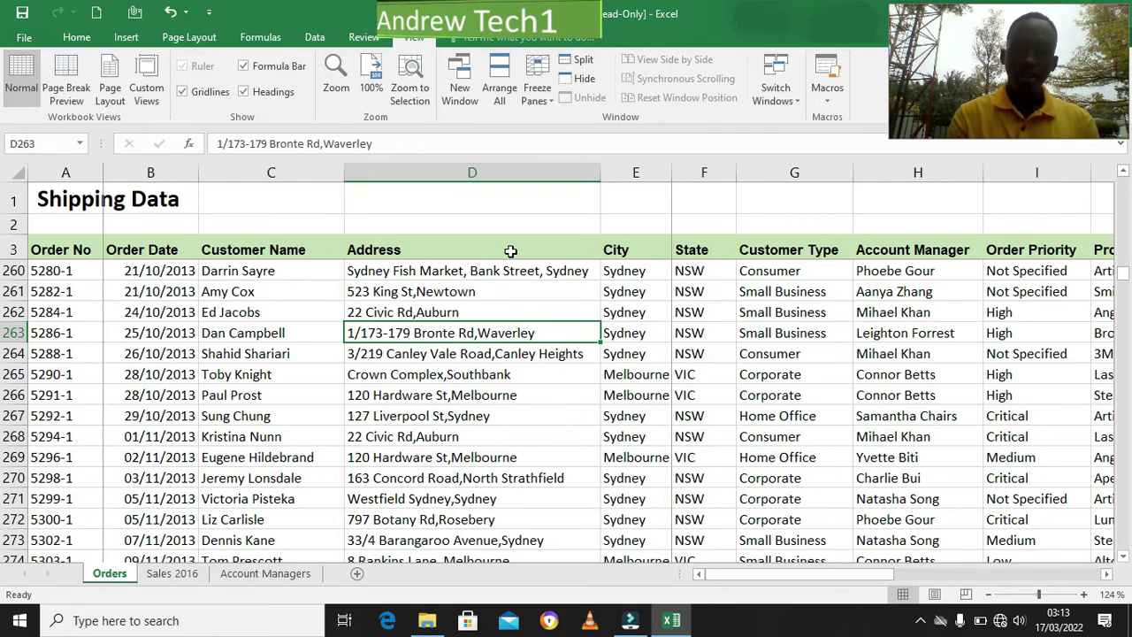
{"action": "left_click_drag", "start_coordinate": [1120, 277], "coordinate": [1121, 177]}
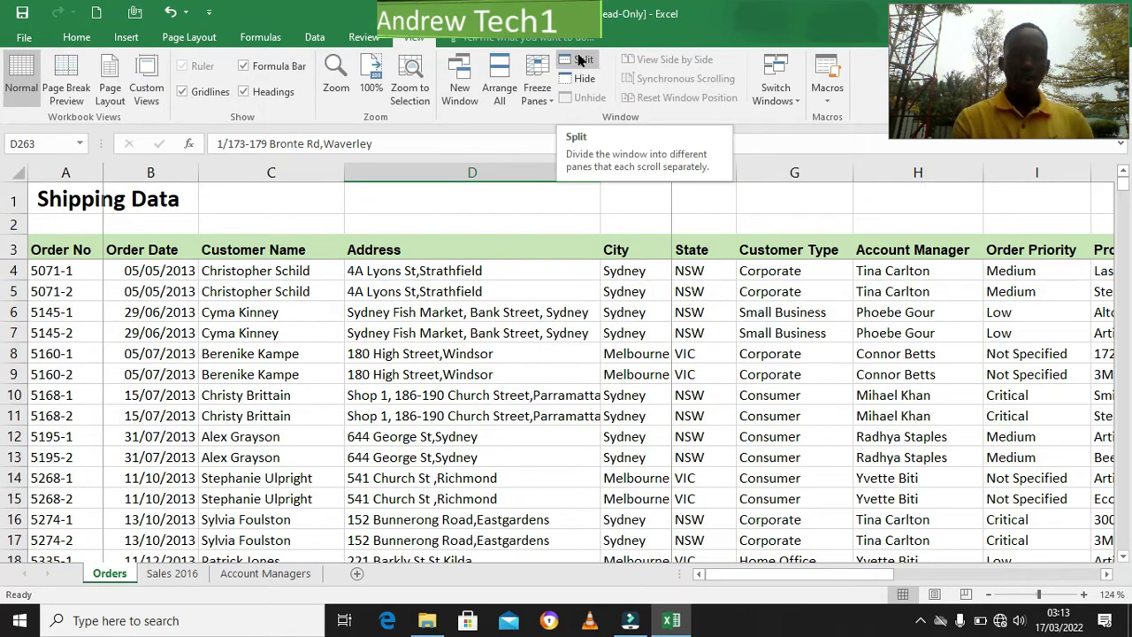
Unfreeze the panes on the Orders sheet.
{"action": "left_click", "coordinate": [146, 273]}
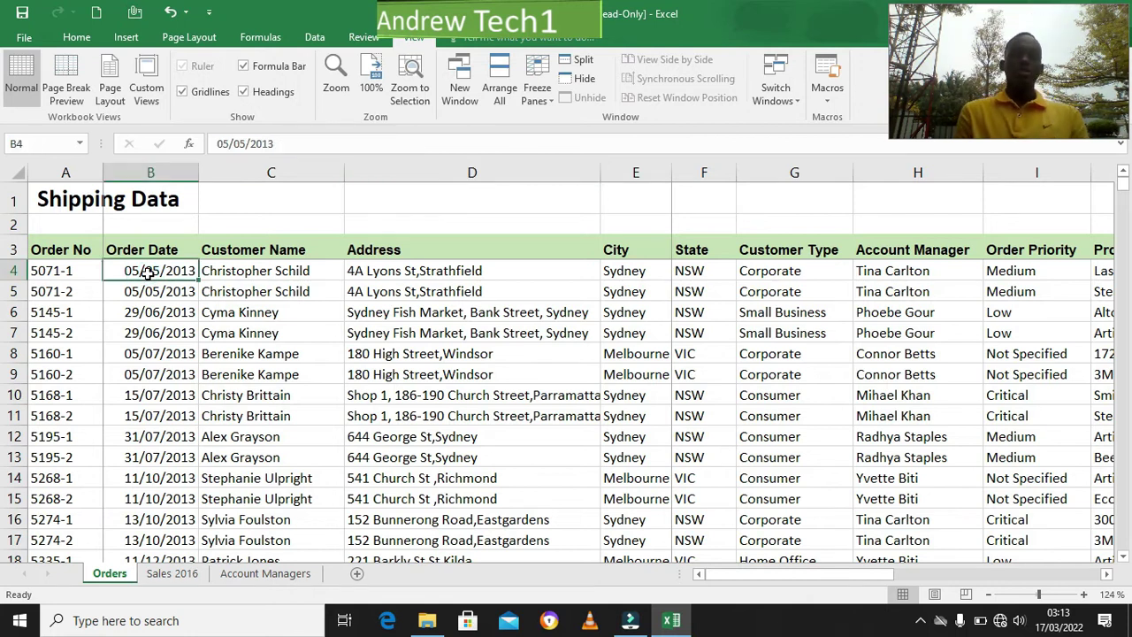
{"action": "left_click", "coordinate": [547, 99]}
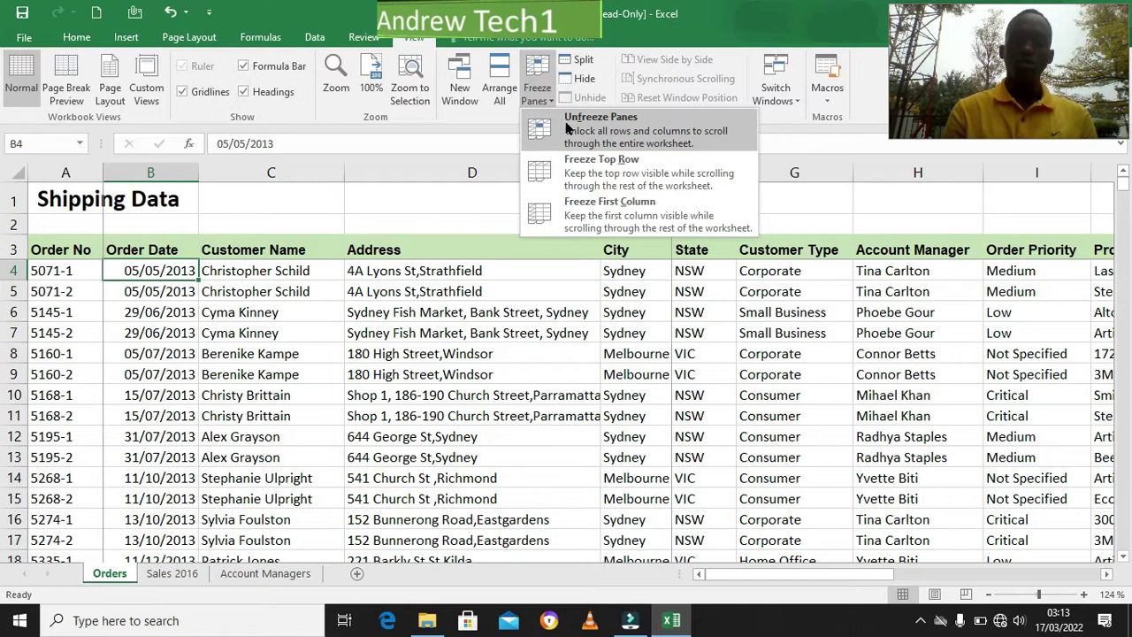
{"action": "left_click", "coordinate": [567, 128]}
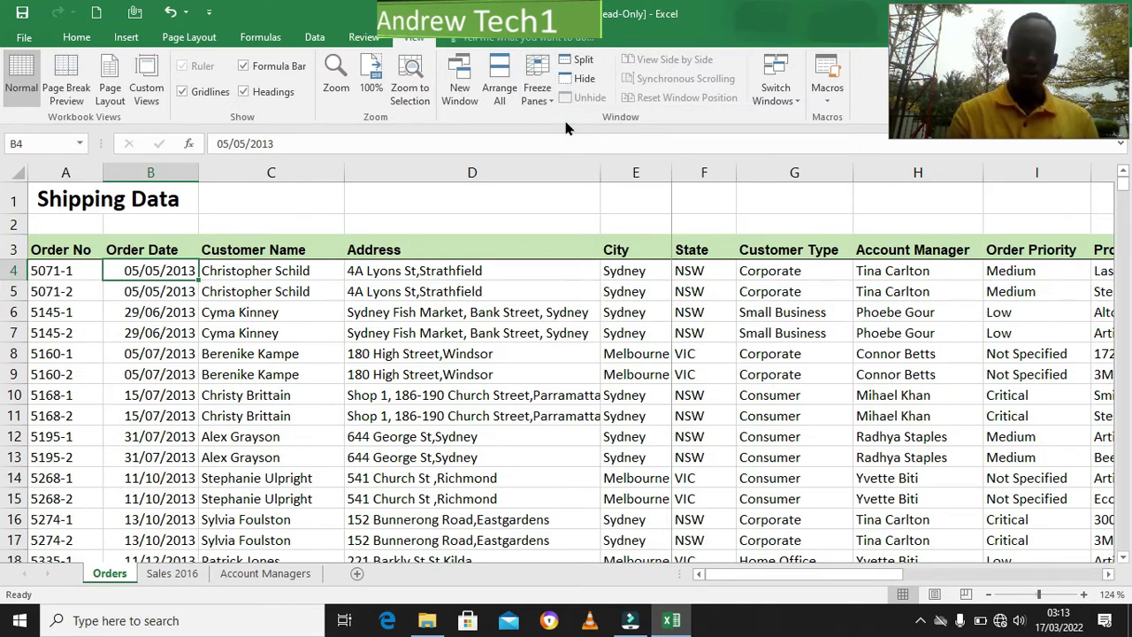
{"action": "left_click", "coordinate": [293, 315]}
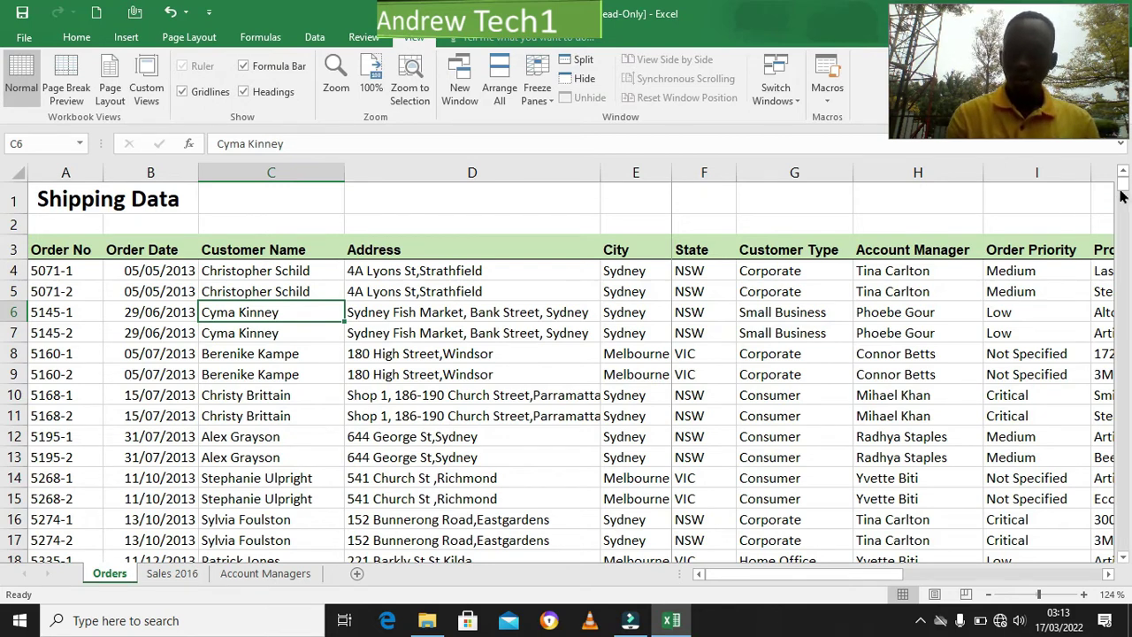
Move the city entry from cell E348 onto cell D339, replacing the address there.
{"action": "left_click_drag", "start_coordinate": [1122, 186], "coordinate": [1124, 310]}
{"action": "left_click", "coordinate": [636, 340]}
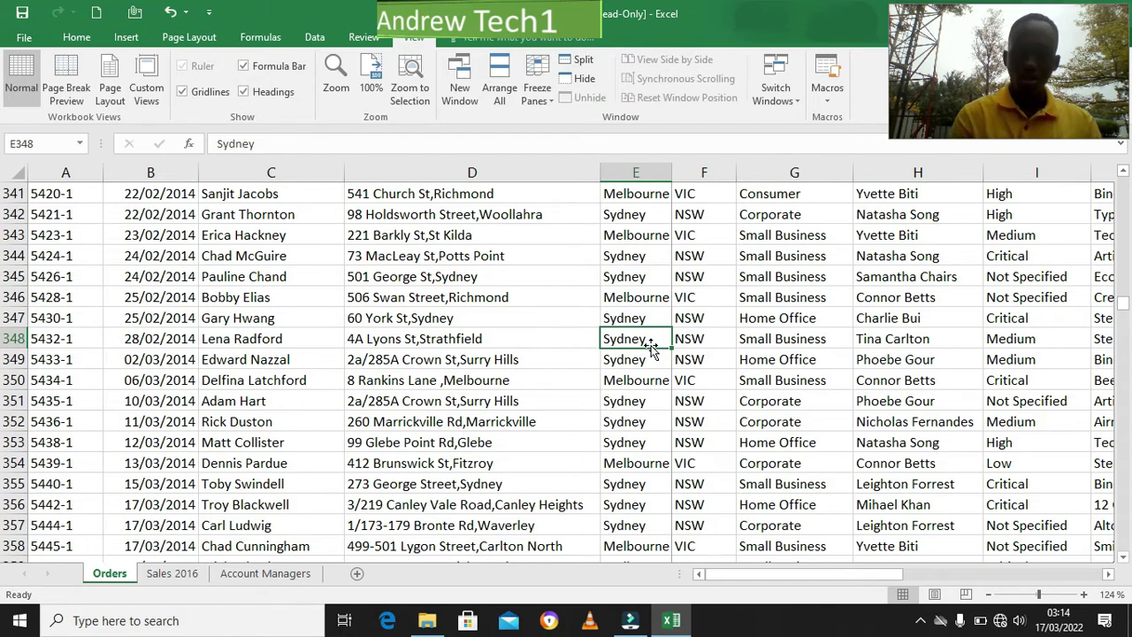
{"action": "left_click_drag", "start_coordinate": [650, 346], "coordinate": [574, 315]}
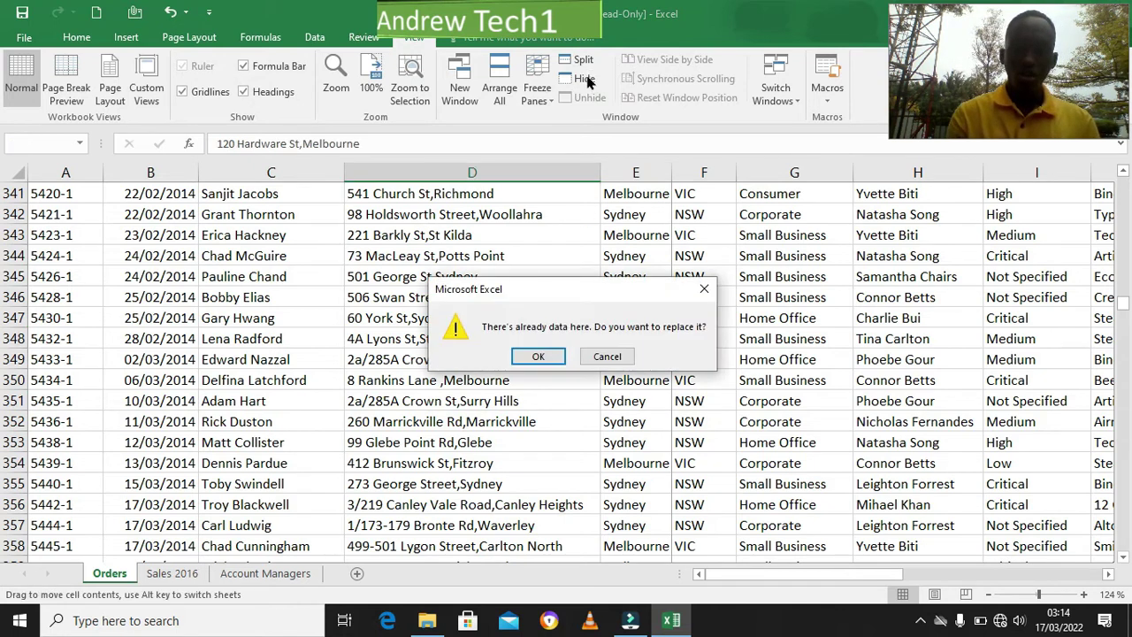
{"action": "left_click", "coordinate": [548, 355]}
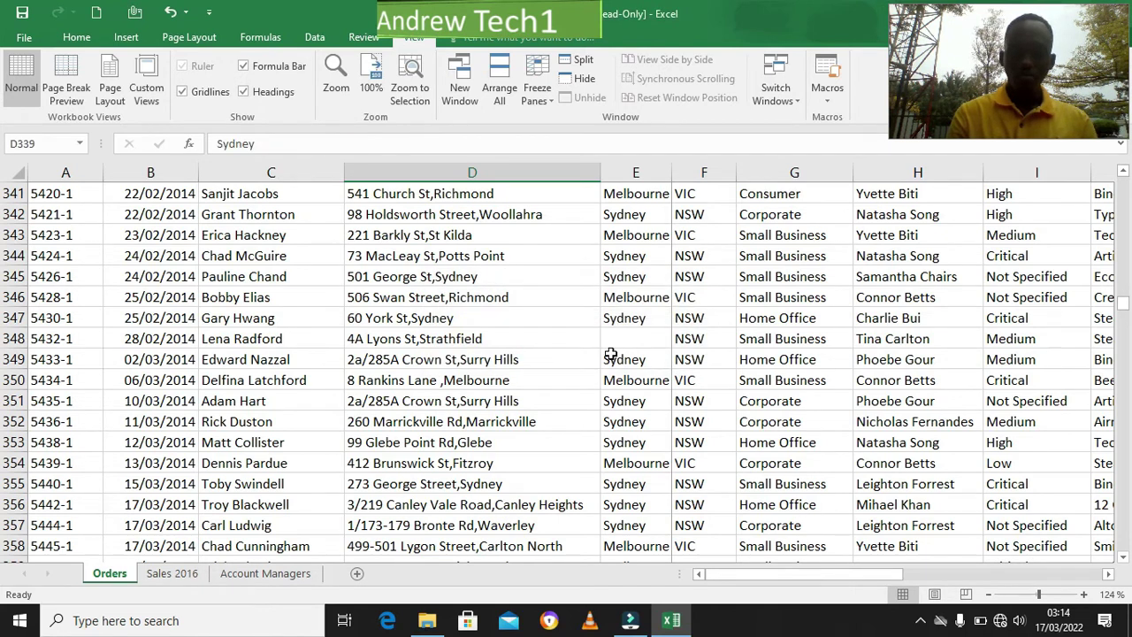
Split the Orders window at cell E349 and set the zoom to 154%.
{"action": "left_click", "coordinate": [582, 61]}
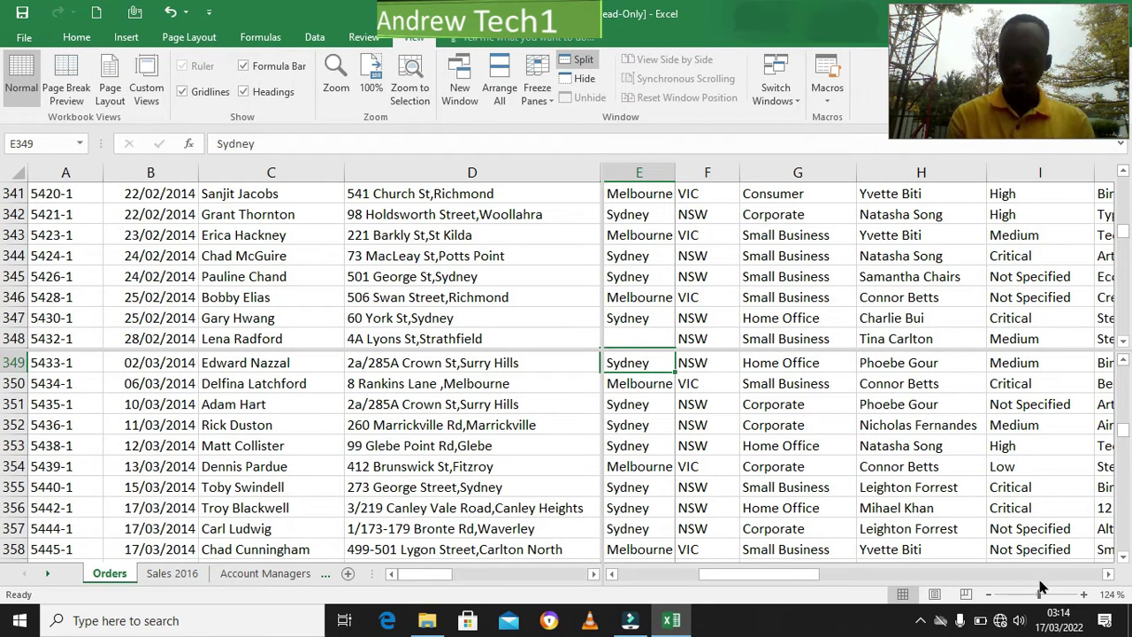
{"action": "left_click_drag", "start_coordinate": [1040, 588], "coordinate": [1044, 588]}
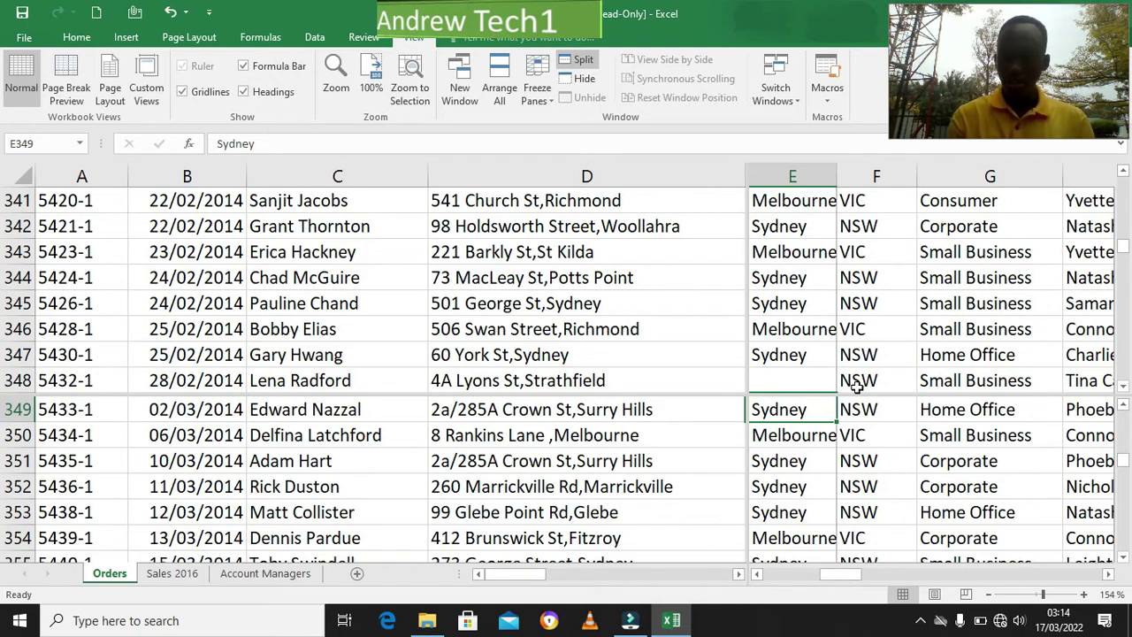
{"action": "left_click_drag", "start_coordinate": [762, 431], "coordinate": [741, 334]}
{"action": "left_click", "coordinate": [893, 274]}
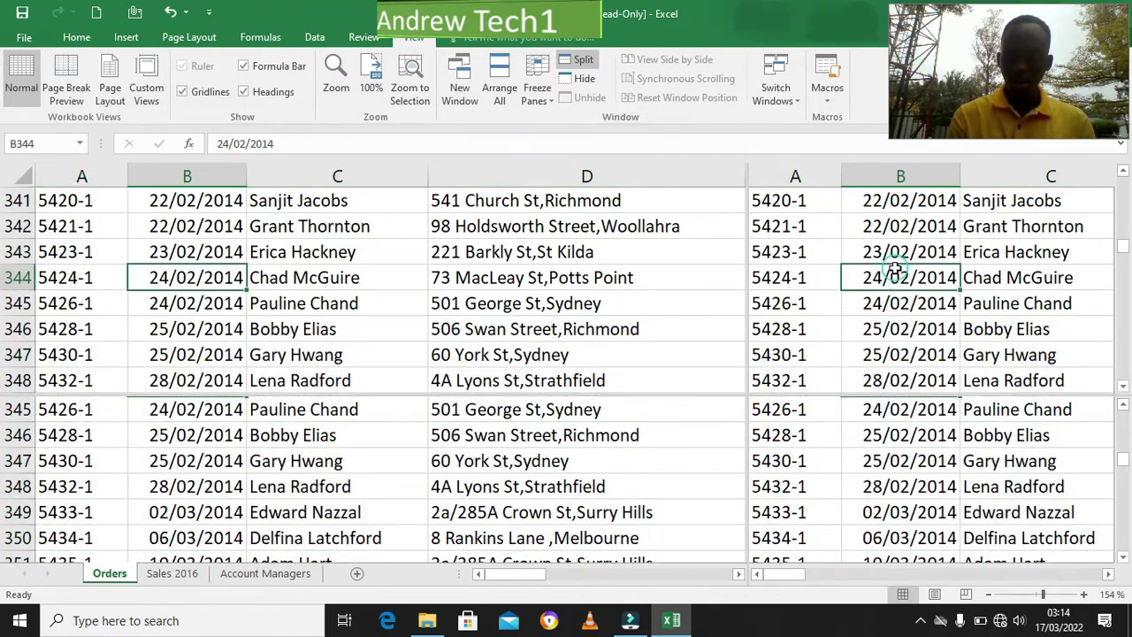
{"action": "left_click_drag", "start_coordinate": [1121, 460], "coordinate": [1122, 499]}
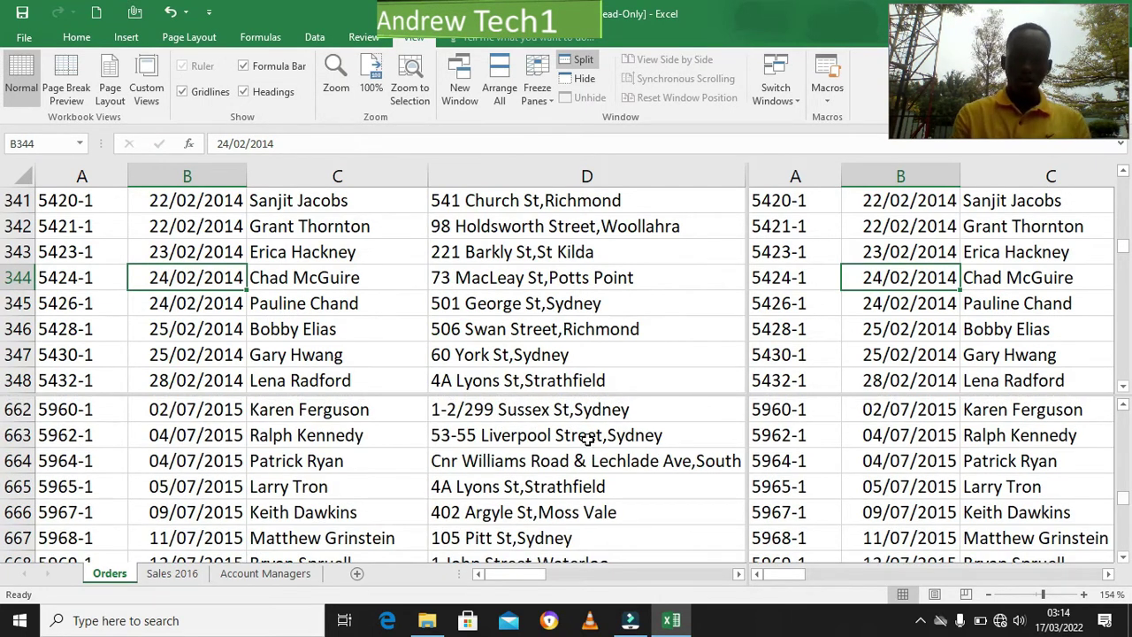
Enter hdh in cell D663 within the split view, and undo that entry.
{"action": "left_click", "coordinate": [588, 440]}
{"action": "type", "text": "hdh"}
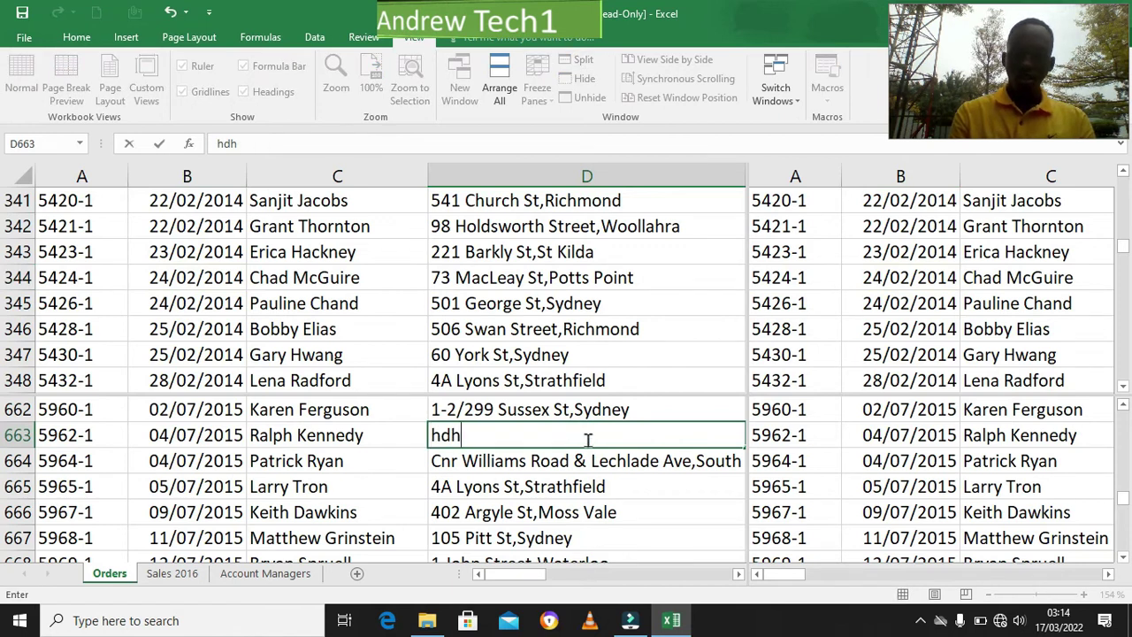
{"action": "key", "text": "Return"}
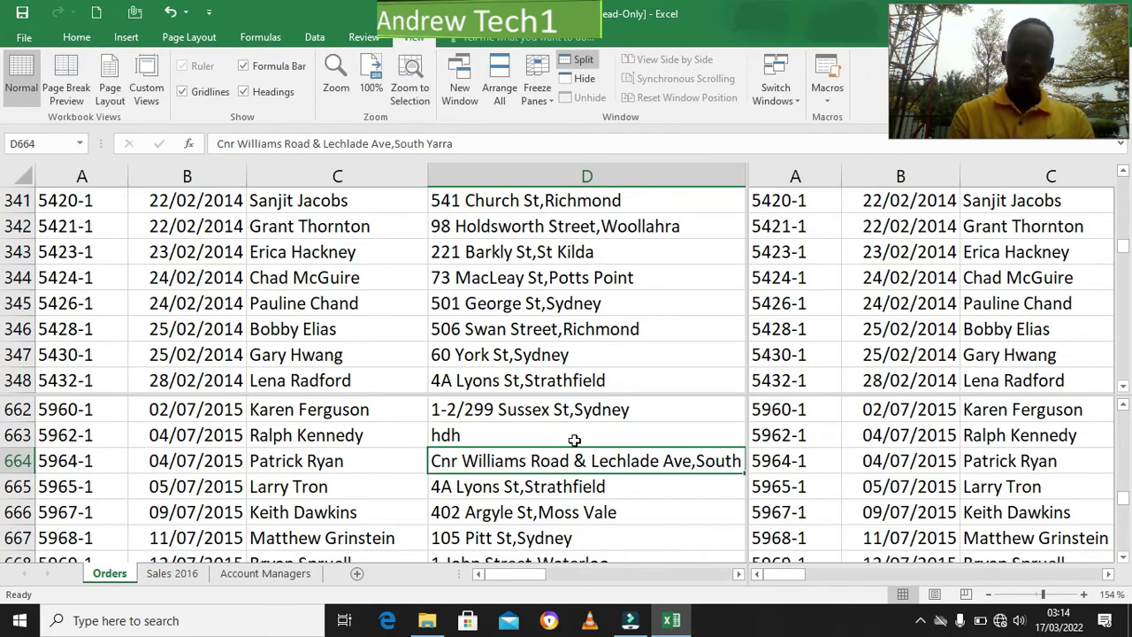
{"action": "left_click", "coordinate": [576, 439]}
{"action": "key", "text": "ctrl+z"}
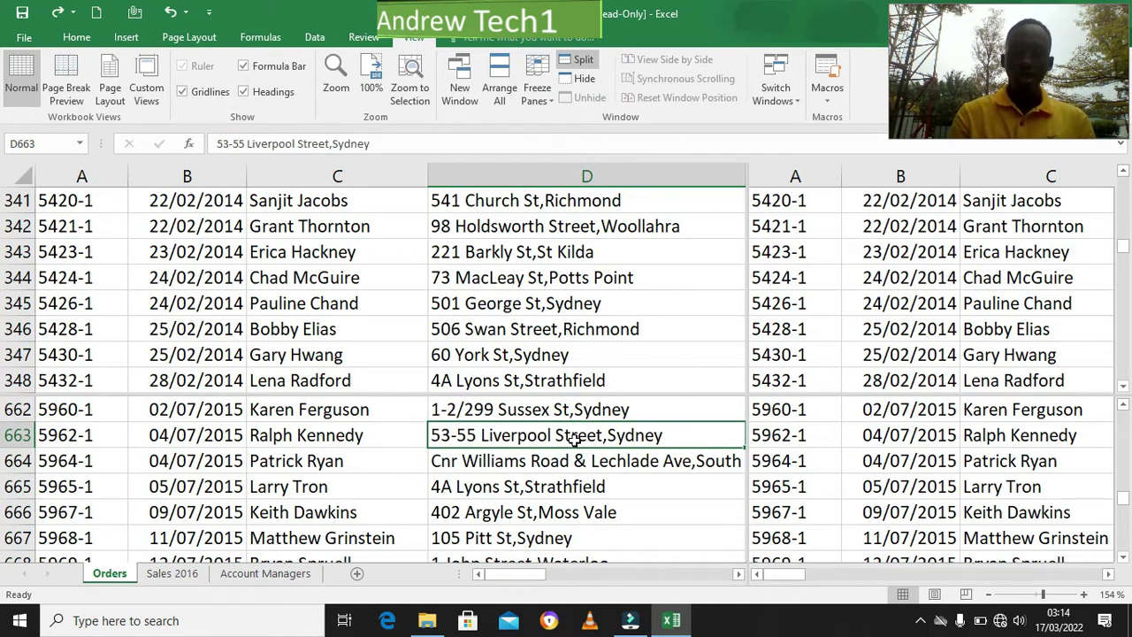
Remove the vertical and horizontal splits from the Orders window.
{"action": "mouse_move", "coordinate": [1124, 254]}
{"action": "left_mouse_down"}
{"action": "mouse_move", "coordinate": [1124, 241]}
{"action": "mouse_move", "coordinate": [1125, 255]}
{"action": "left_mouse_up"}
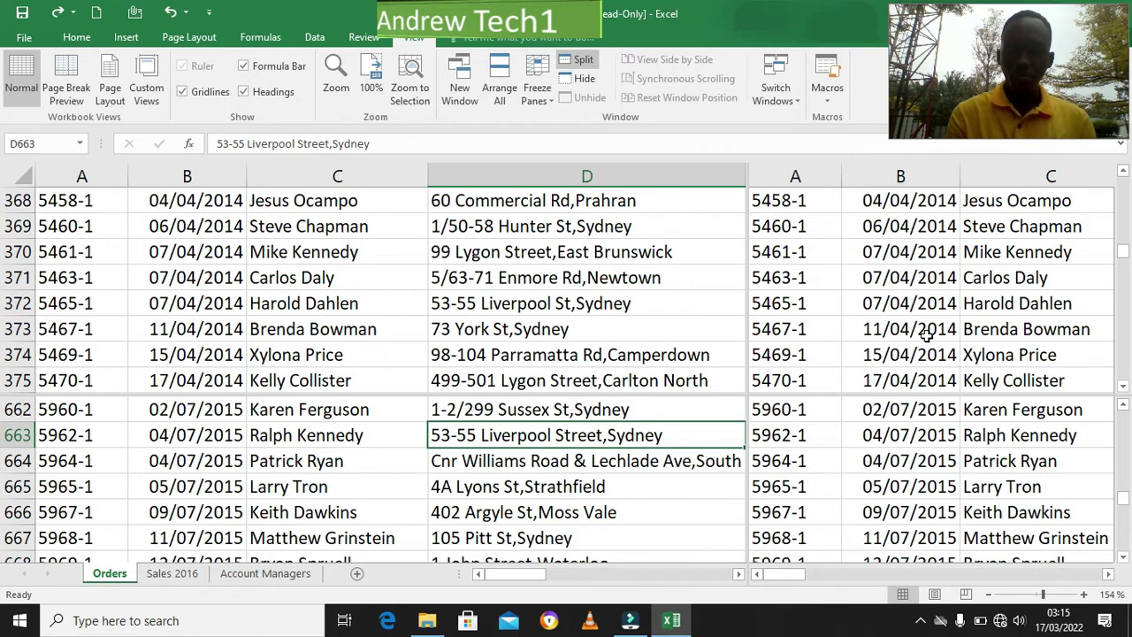
{"action": "left_click", "coordinate": [748, 341]}
{"action": "left_click", "coordinate": [748, 344]}
{"action": "left_click", "coordinate": [743, 352]}
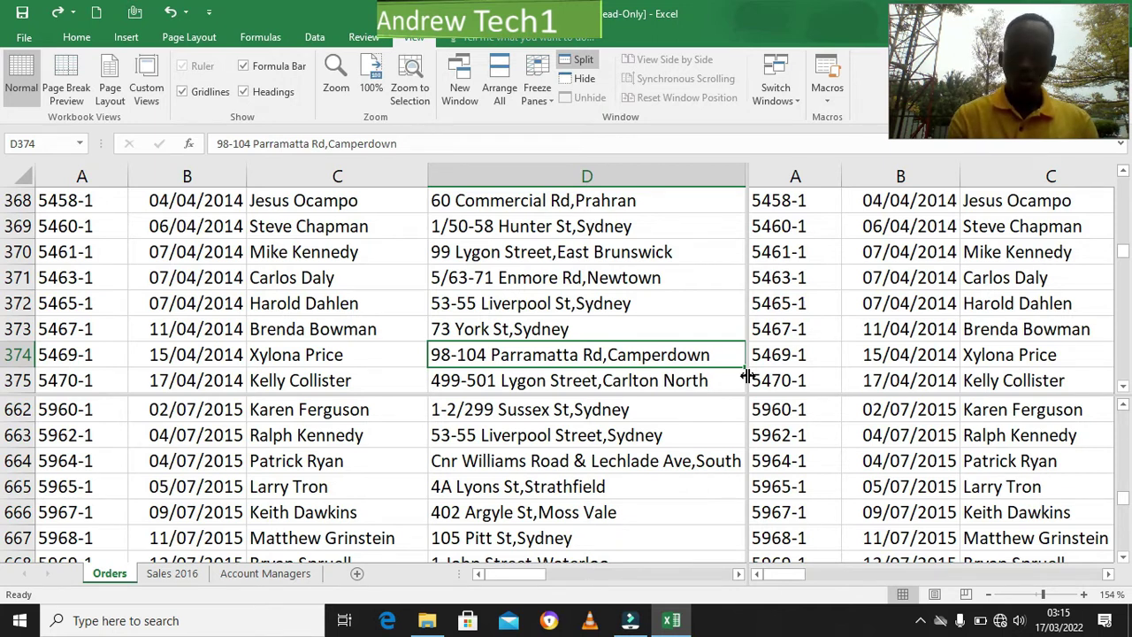
{"action": "double_click", "coordinate": [747, 379]}
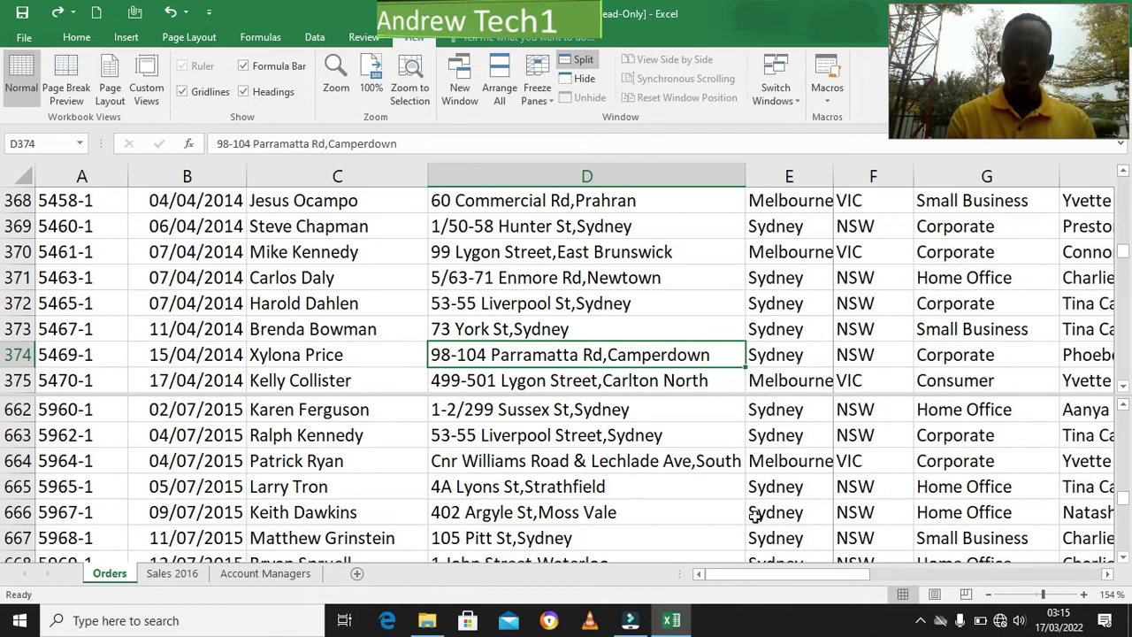
{"action": "double_click", "coordinate": [719, 396]}
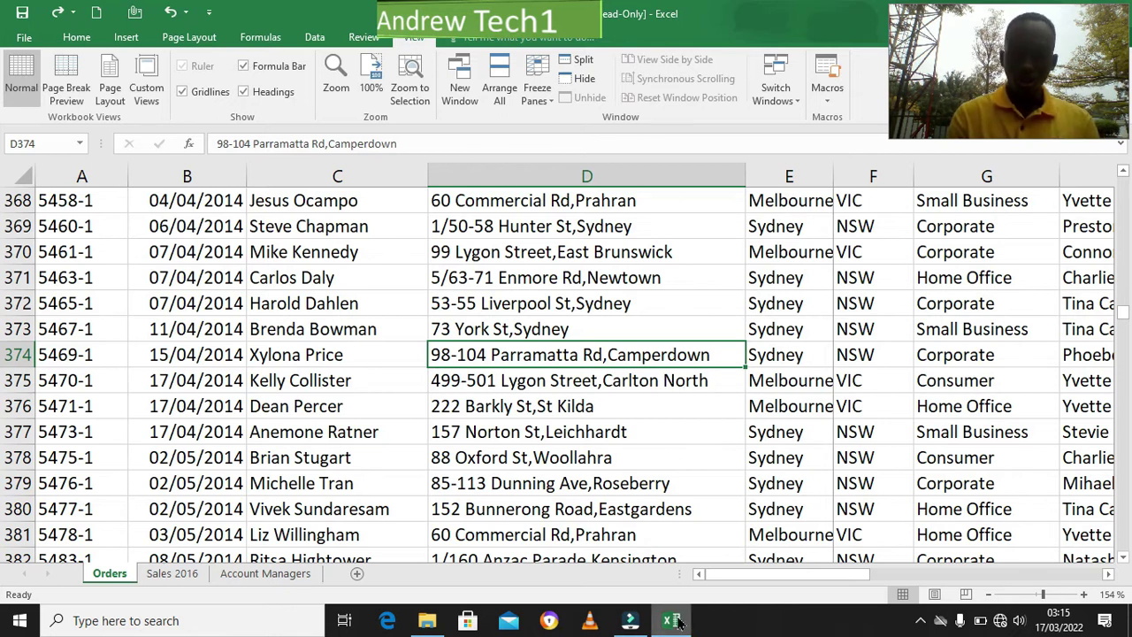
{"action": "mouse_move", "coordinate": [673, 621]}
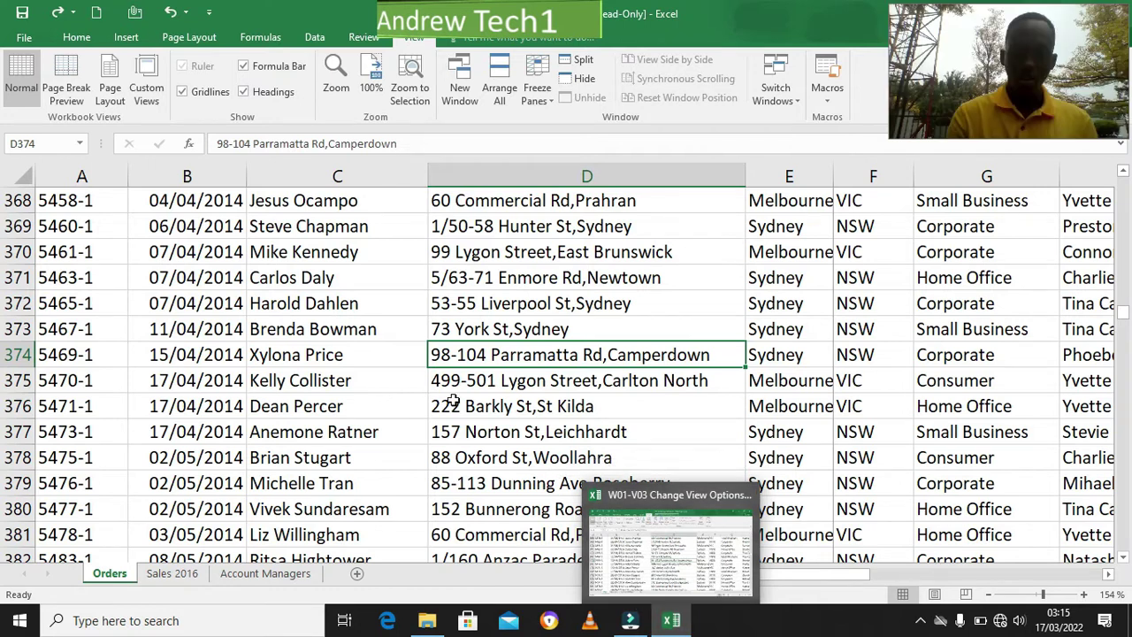
{"action": "left_click", "coordinate": [23, 40]}
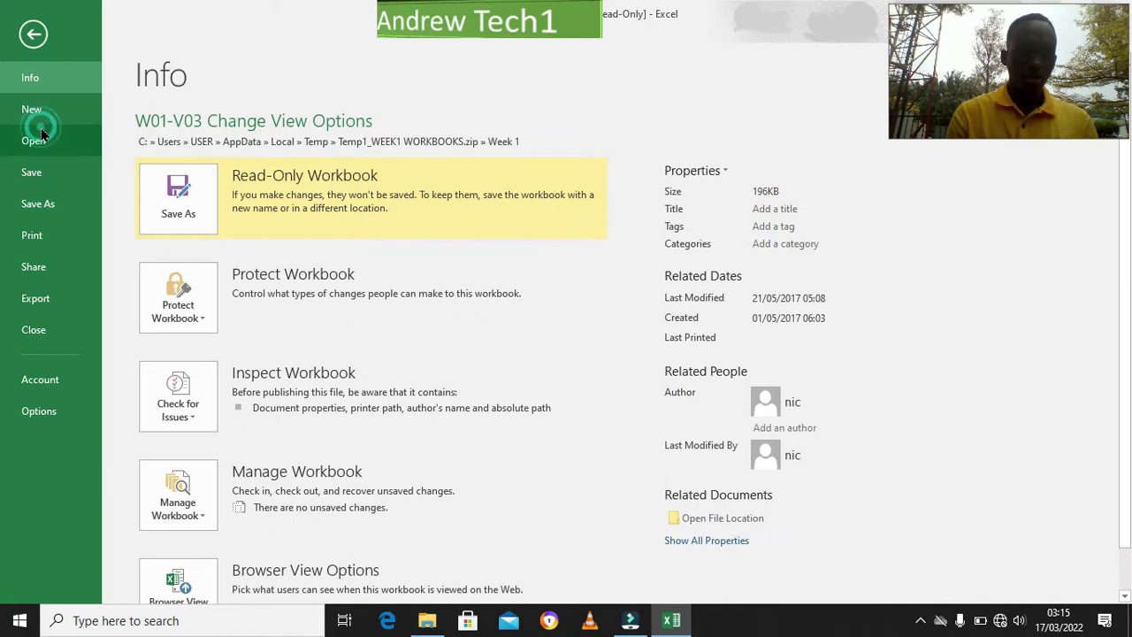
{"action": "left_click", "coordinate": [35, 140]}
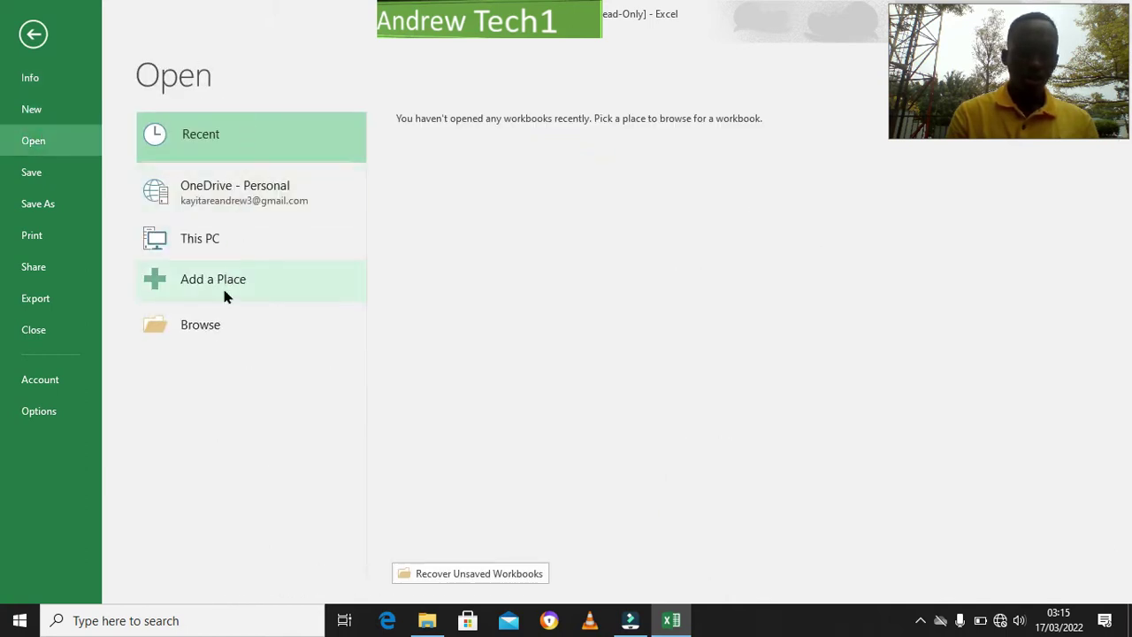
{"action": "left_click", "coordinate": [222, 311]}
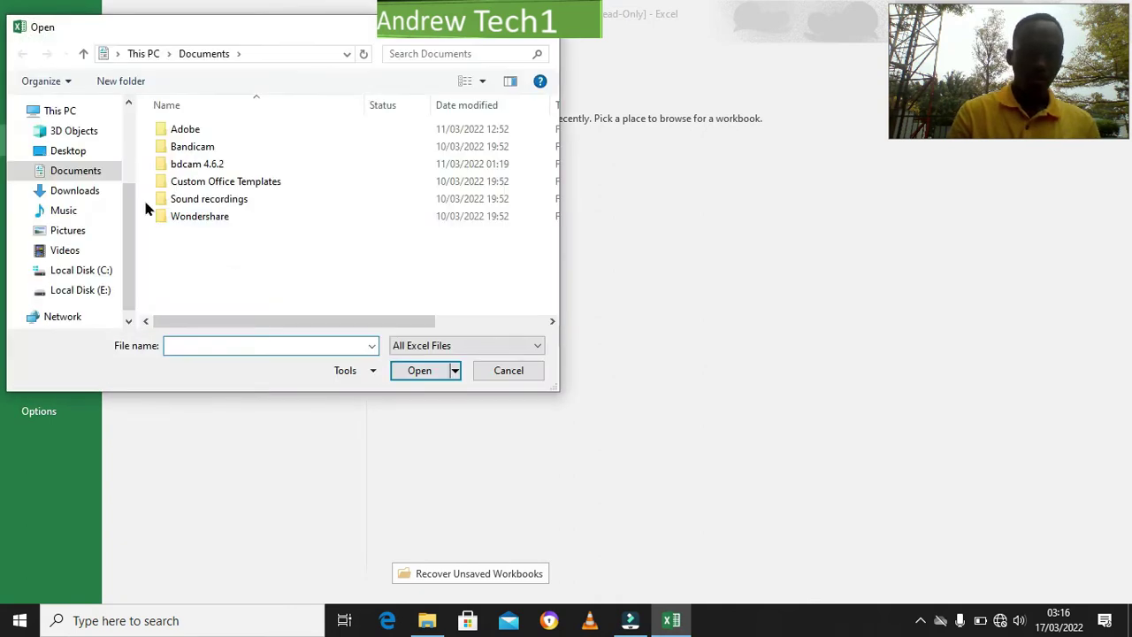
{"action": "left_click", "coordinate": [84, 188]}
{"action": "left_click_drag", "start_coordinate": [550, 132], "coordinate": [554, 263]}
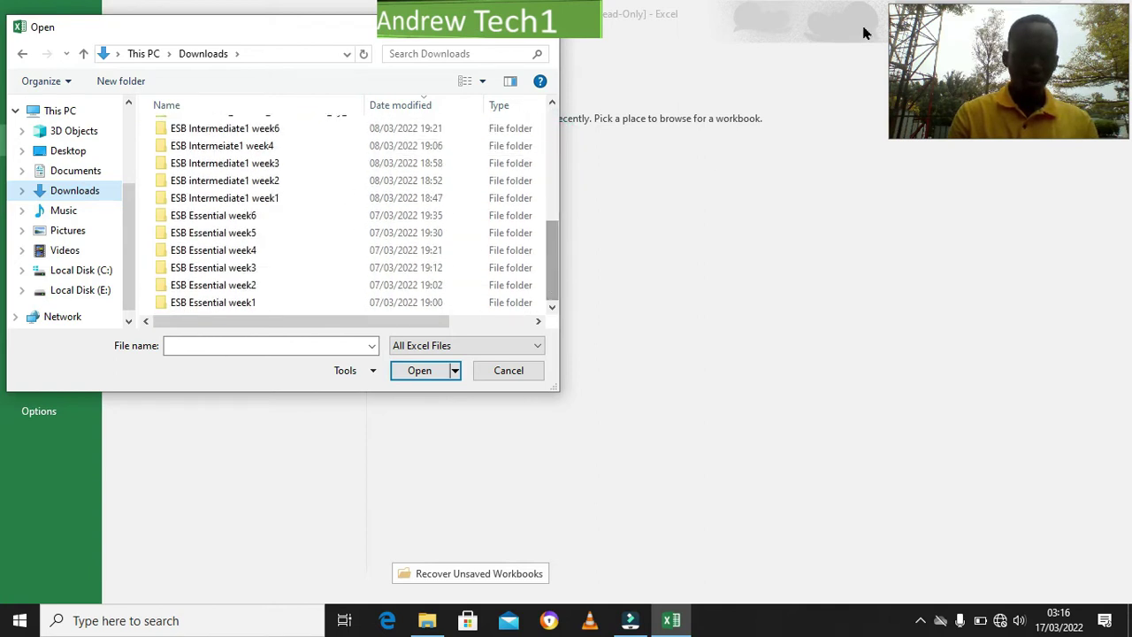
{"action": "left_click", "coordinate": [508, 371]}
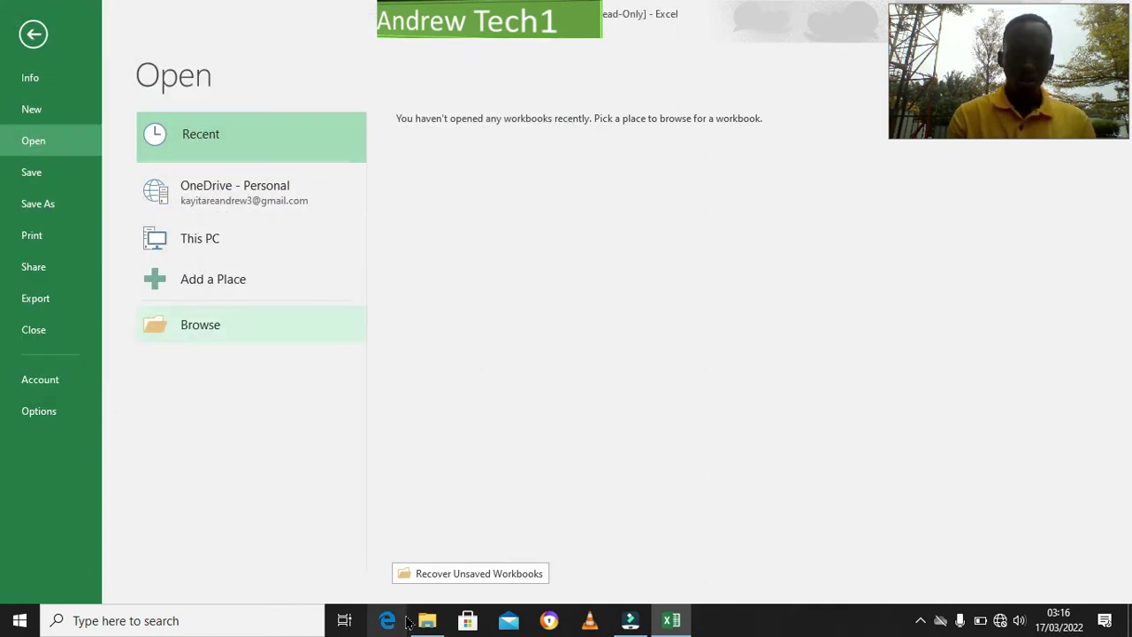
Switch to File Explorer, open the W01-V04-Enter Data workbook from the Week 1 folder, and enable editing.
{"action": "mouse_move", "coordinate": [423, 622]}
{"action": "left_click", "coordinate": [433, 552]}
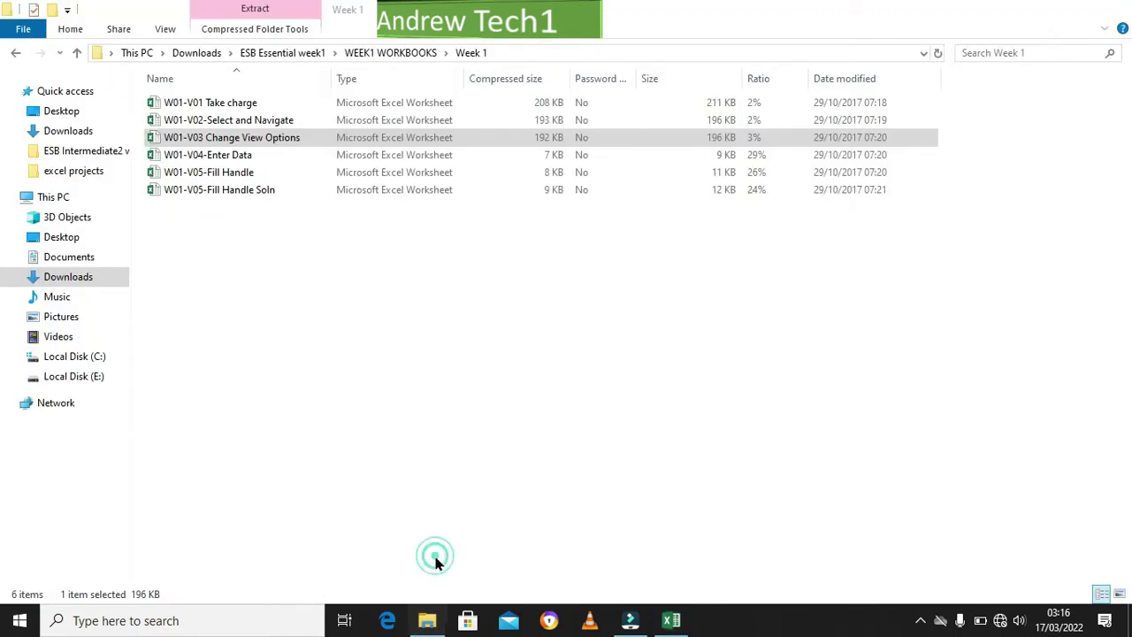
{"action": "double_click", "coordinate": [251, 154]}
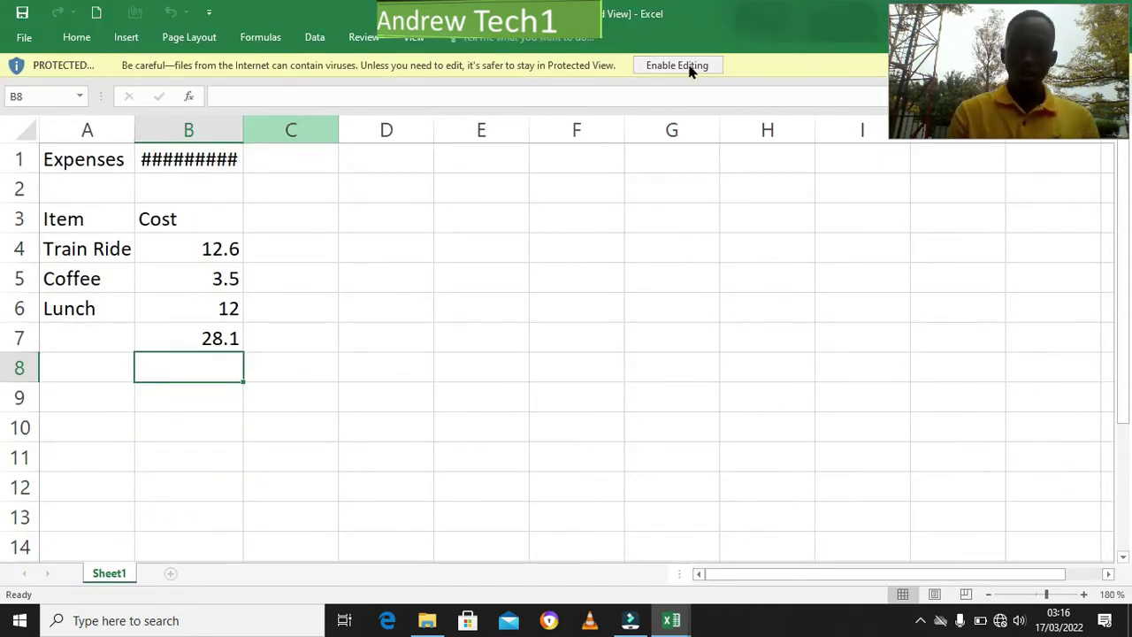
{"action": "left_click", "coordinate": [677, 65]}
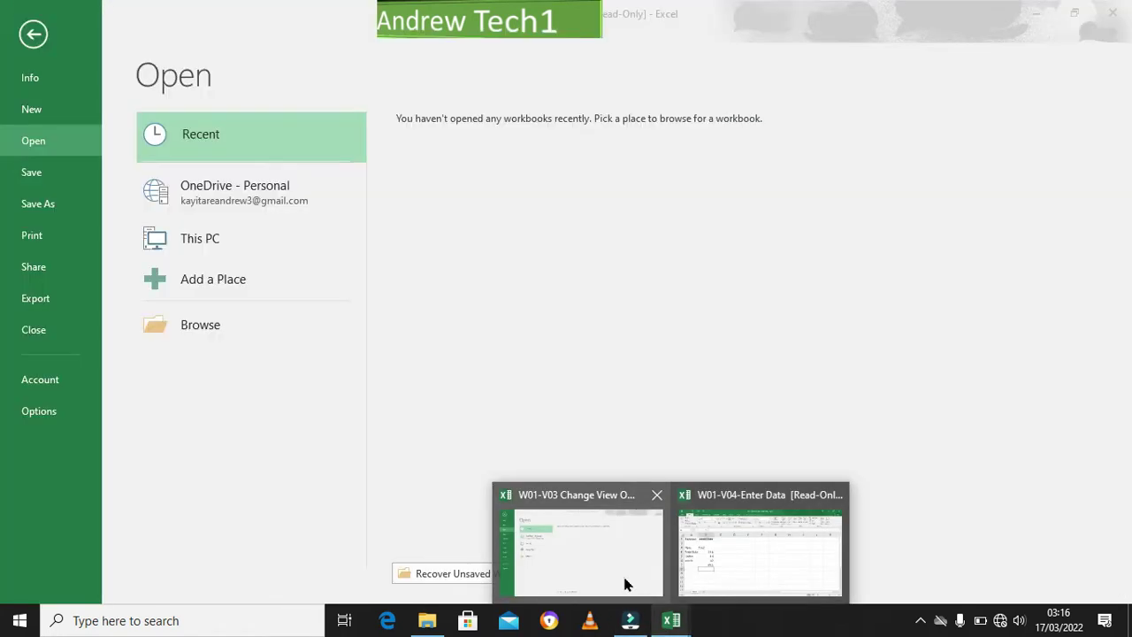
Return to the W01-V03 Change View Options worksheet and use Switch Windows to go to W01-V04-Enter Data.
{"action": "left_click", "coordinate": [624, 584]}
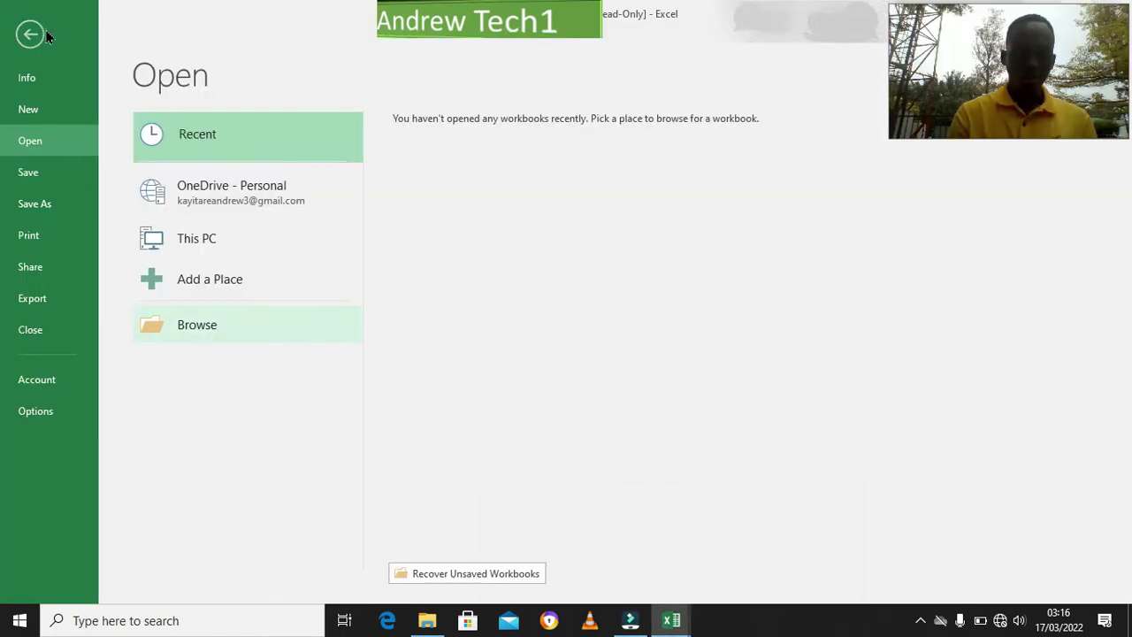
{"action": "left_click", "coordinate": [45, 34]}
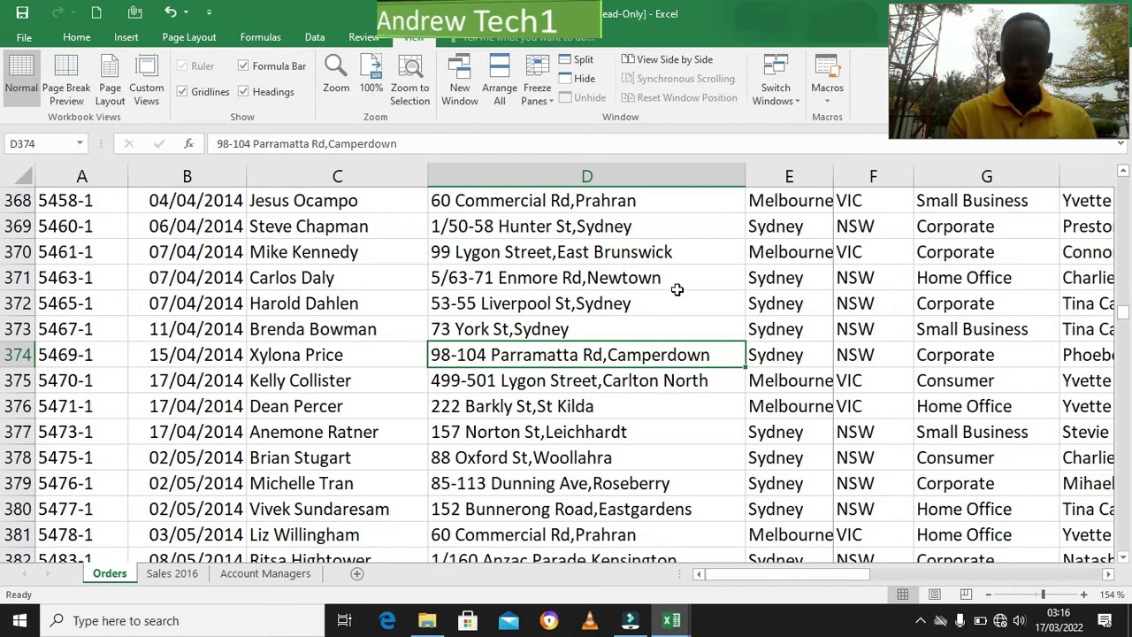
{"action": "left_click", "coordinate": [794, 103]}
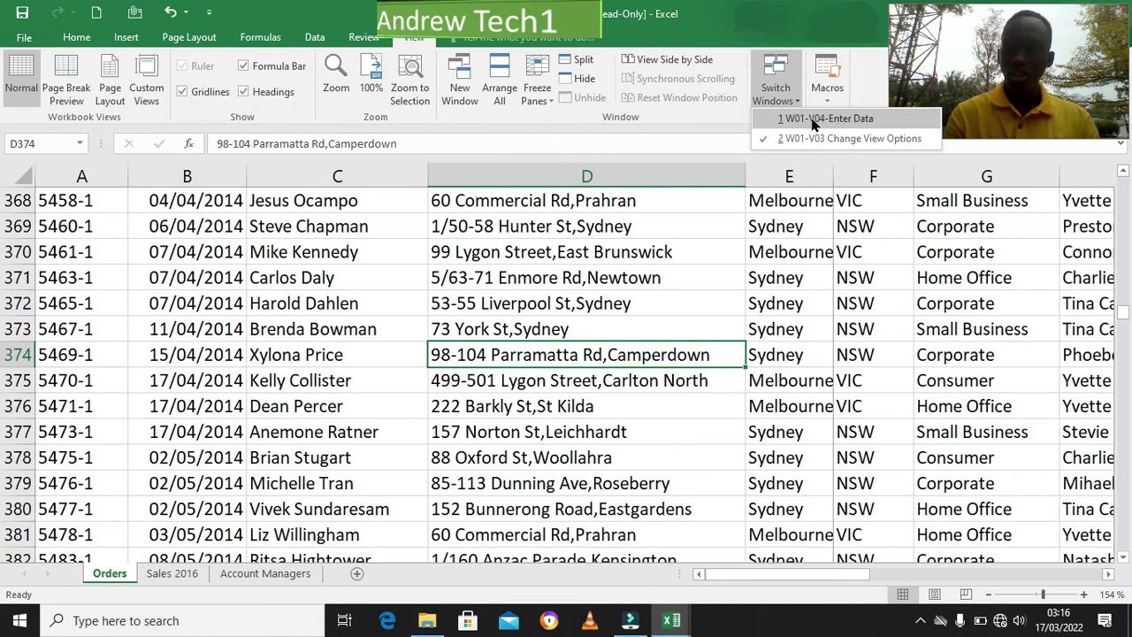
{"action": "left_click", "coordinate": [813, 124]}
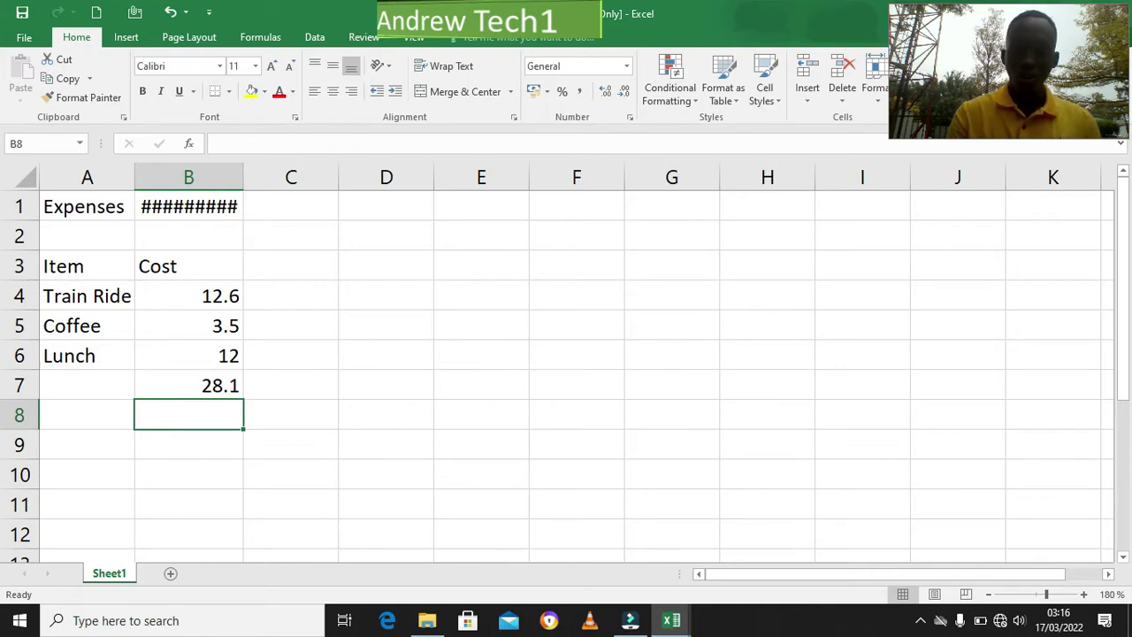
Use Switch Windows to go back to the W01-V03 Change View Options workbook.
{"action": "left_click", "coordinate": [416, 45]}
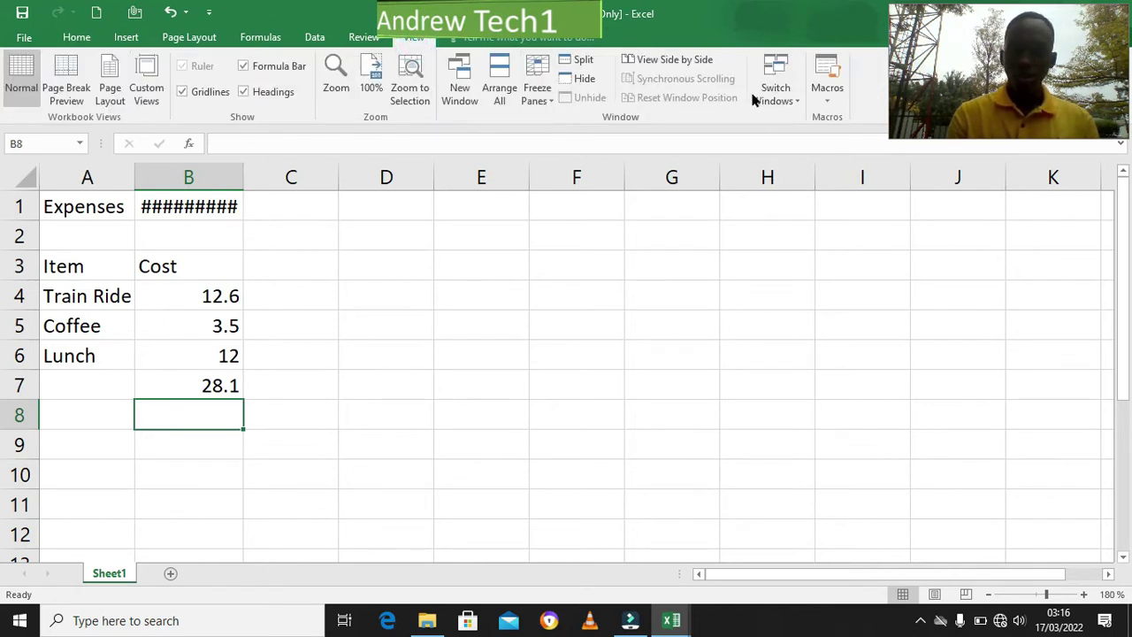
{"action": "left_click", "coordinate": [796, 101]}
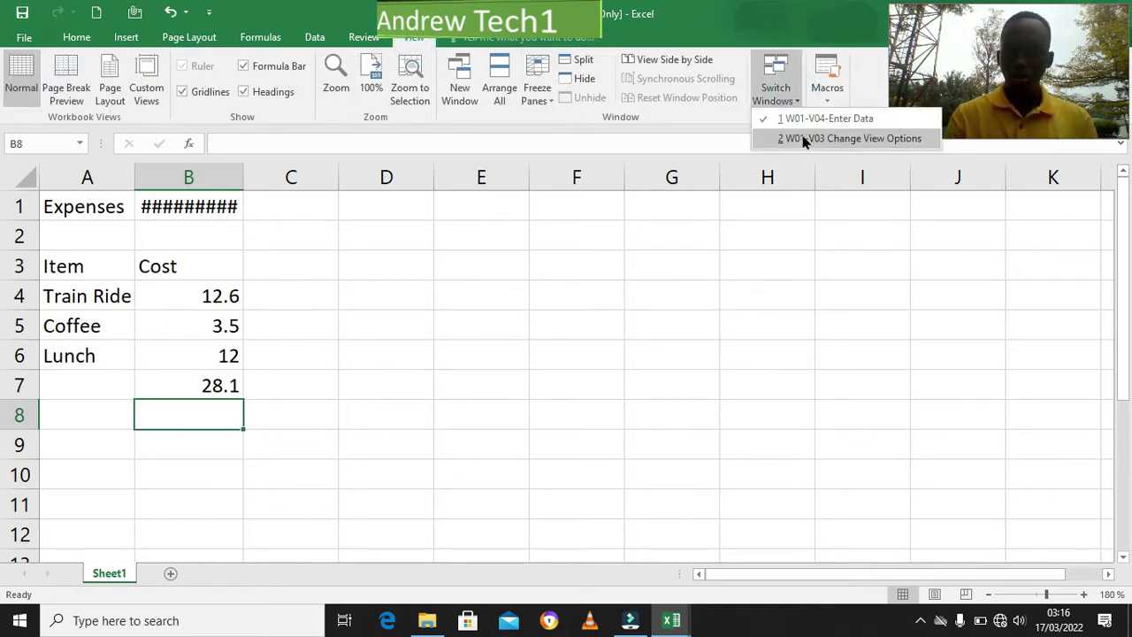
{"action": "left_click", "coordinate": [803, 137]}
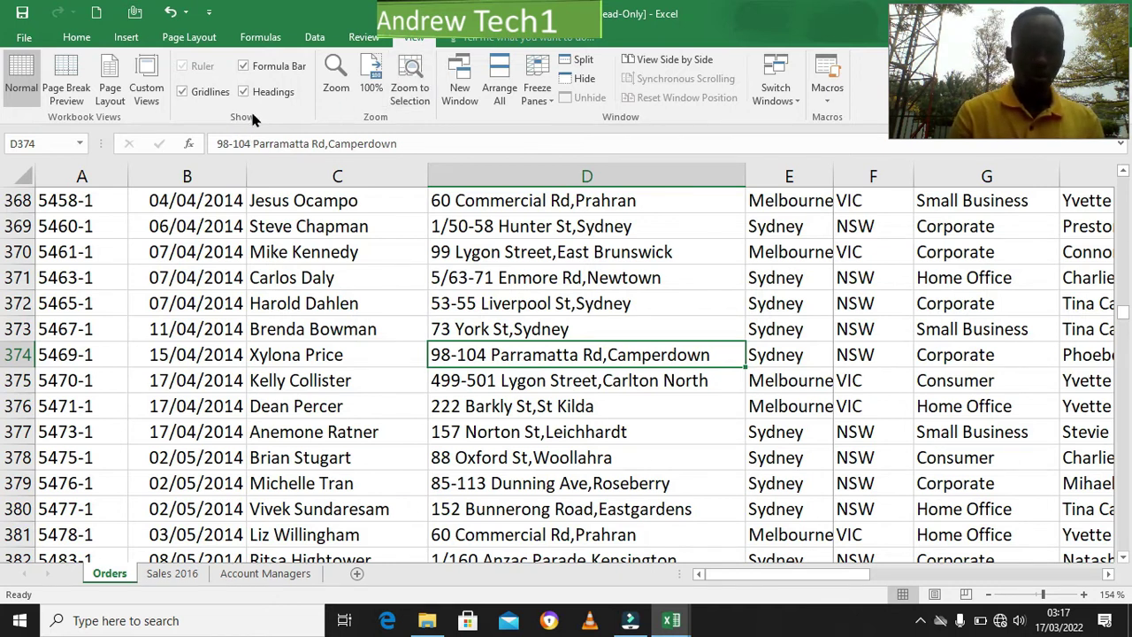
Hide the gridlines on the Orders sheet.
{"action": "left_click", "coordinate": [183, 92]}
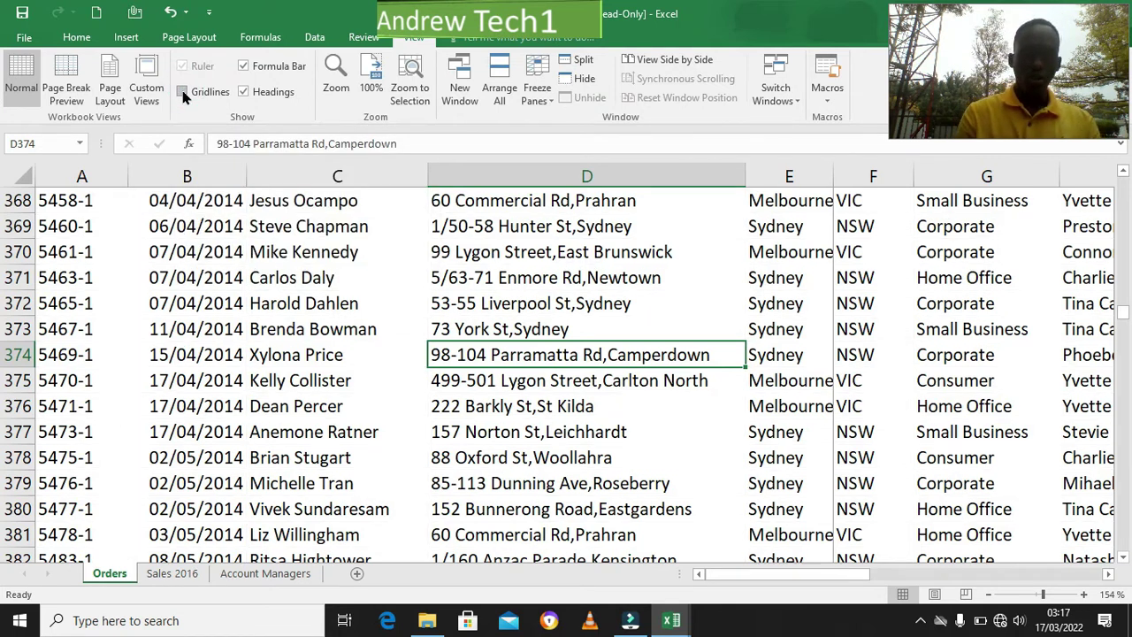
Select cell C374 and cell D372 on the Orders sheet, and turn the gridlines back on.
{"action": "left_click", "coordinate": [393, 360]}
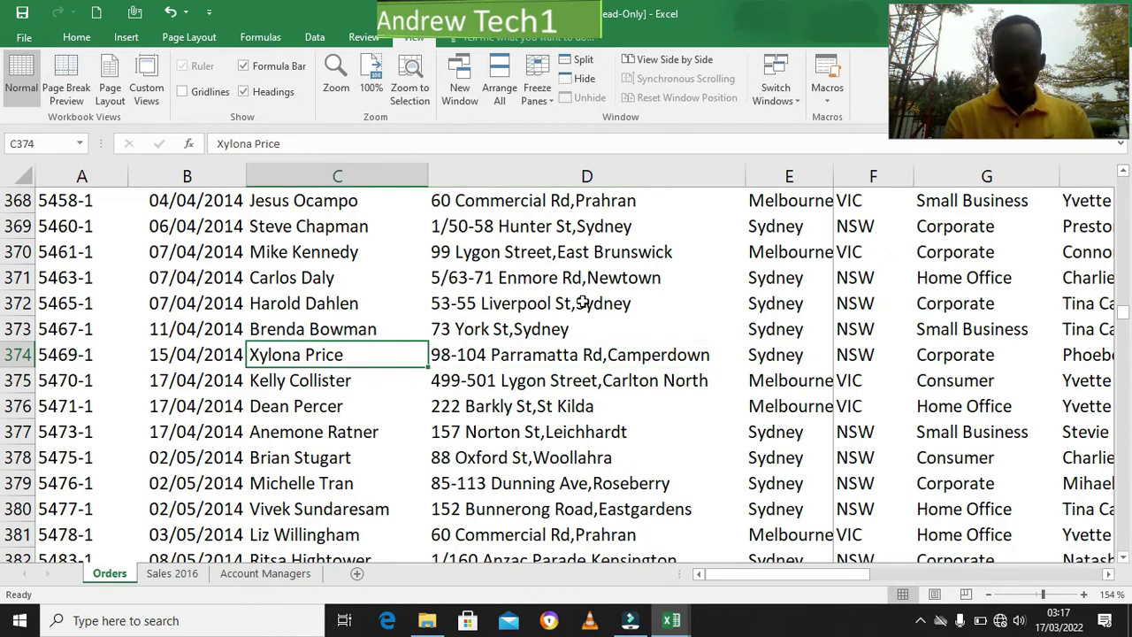
{"action": "left_click", "coordinate": [522, 305]}
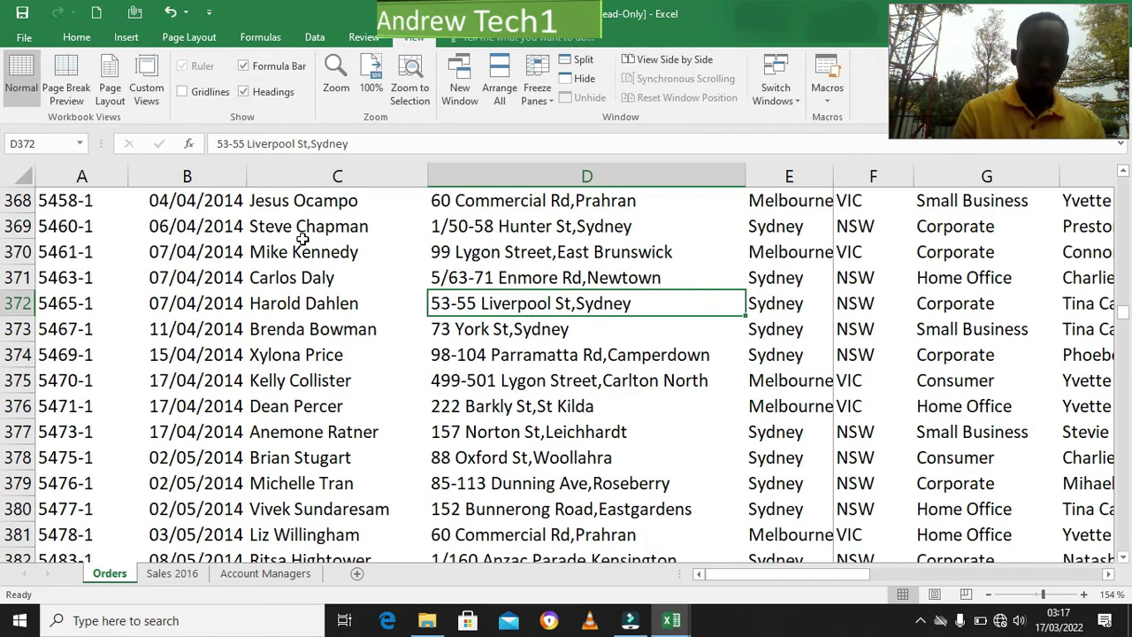
{"action": "left_click", "coordinate": [183, 93]}
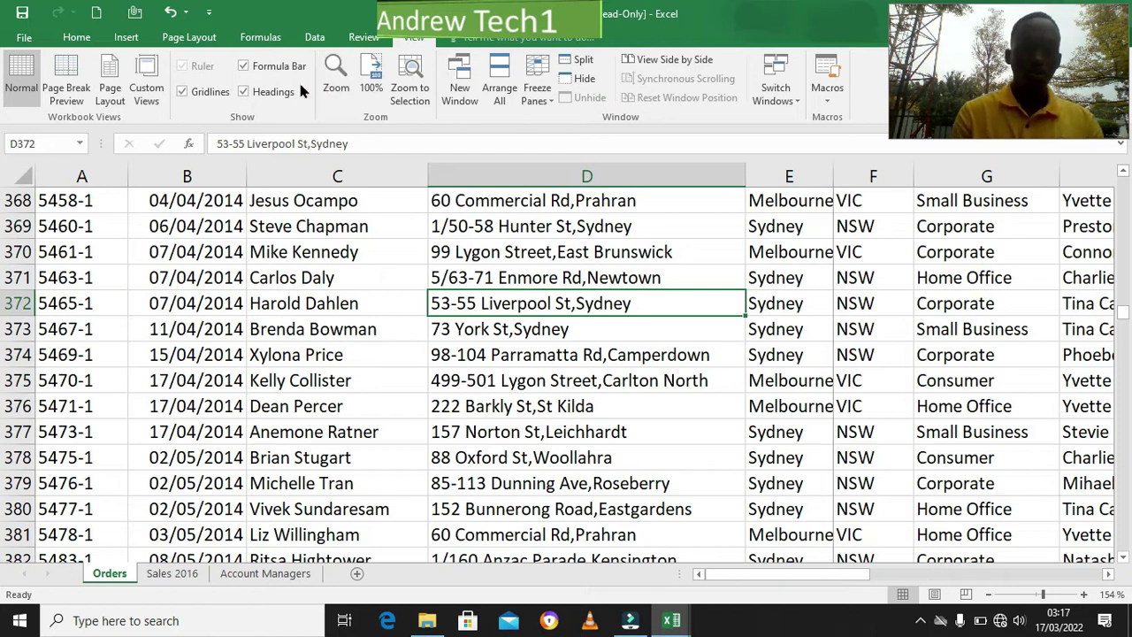
Hide and restore the row and column headings, and do the same with the formula bar.
{"action": "left_click", "coordinate": [245, 92]}
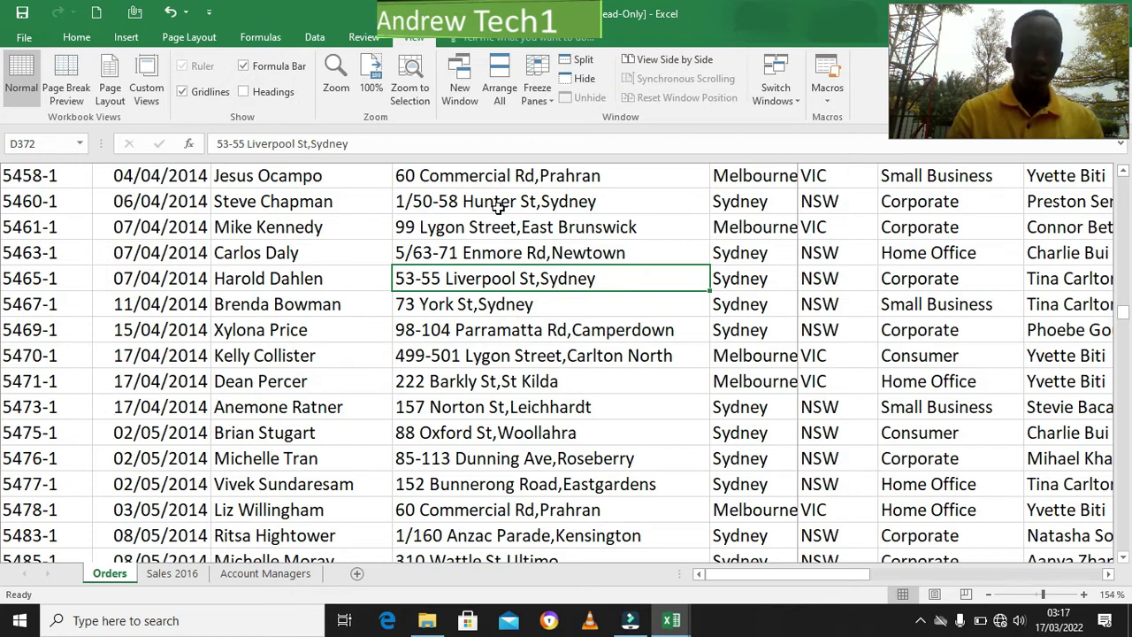
{"action": "left_click", "coordinate": [246, 92]}
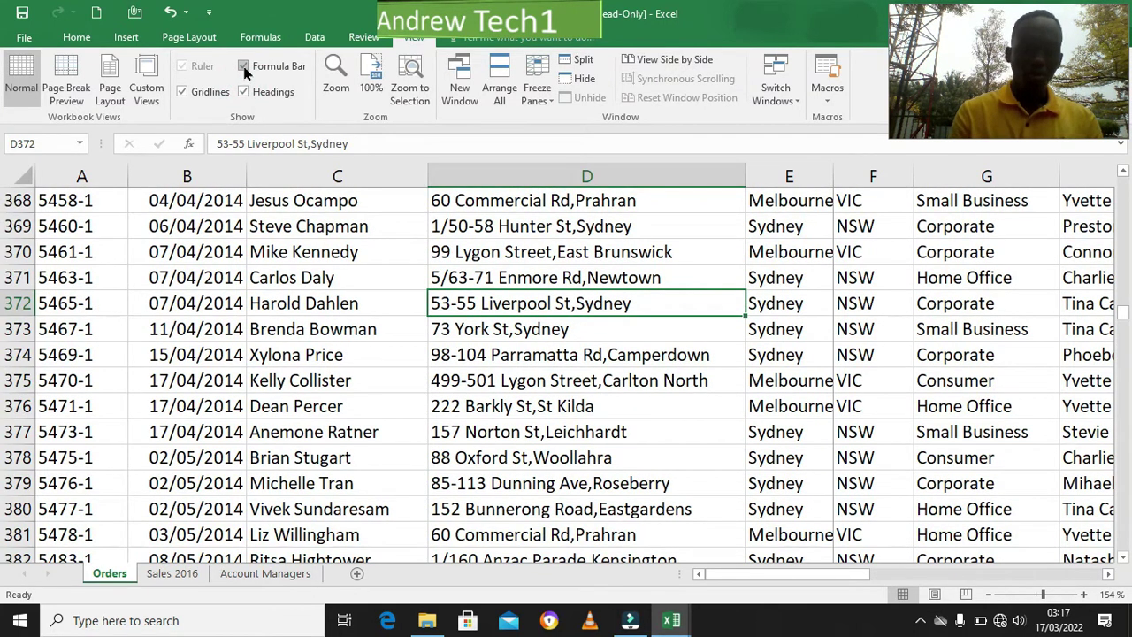
{"action": "left_click", "coordinate": [245, 68]}
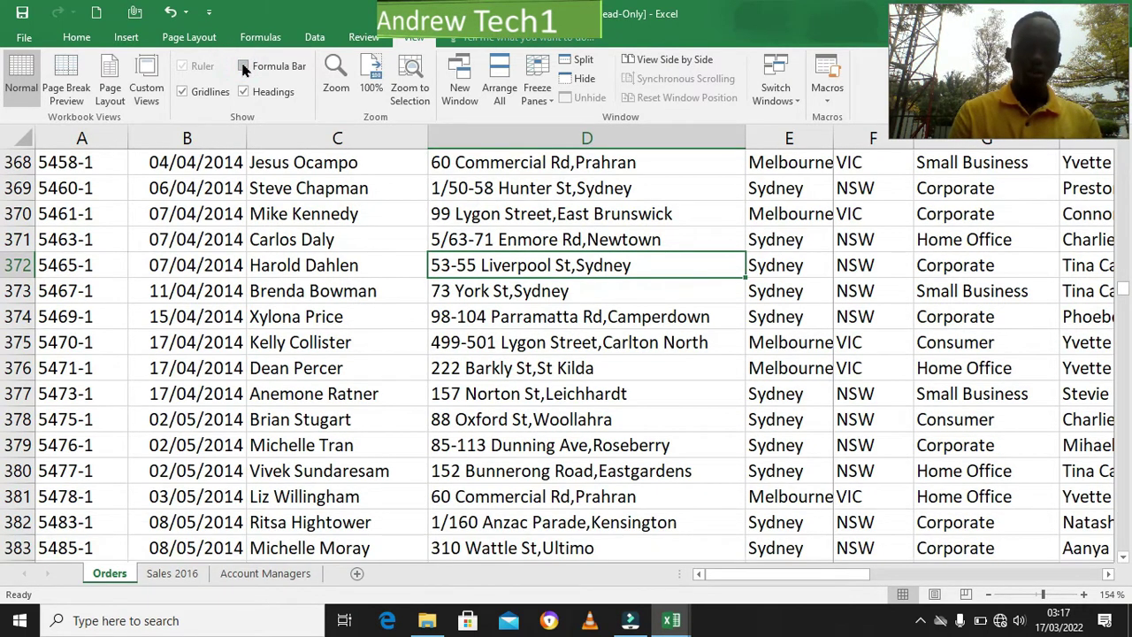
{"action": "left_click", "coordinate": [245, 68]}
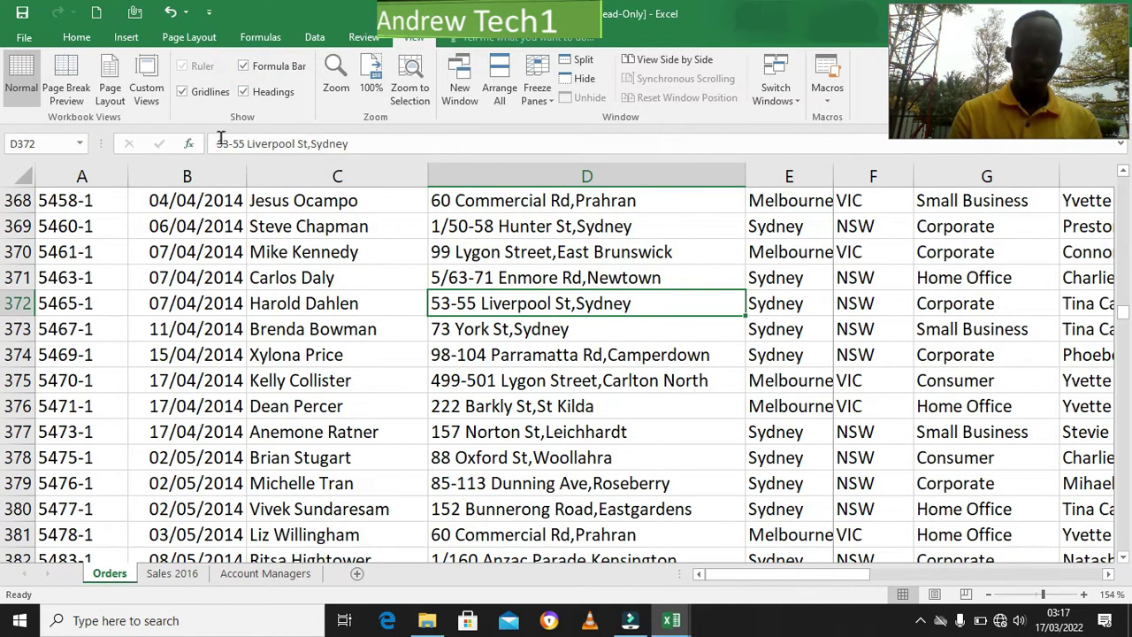